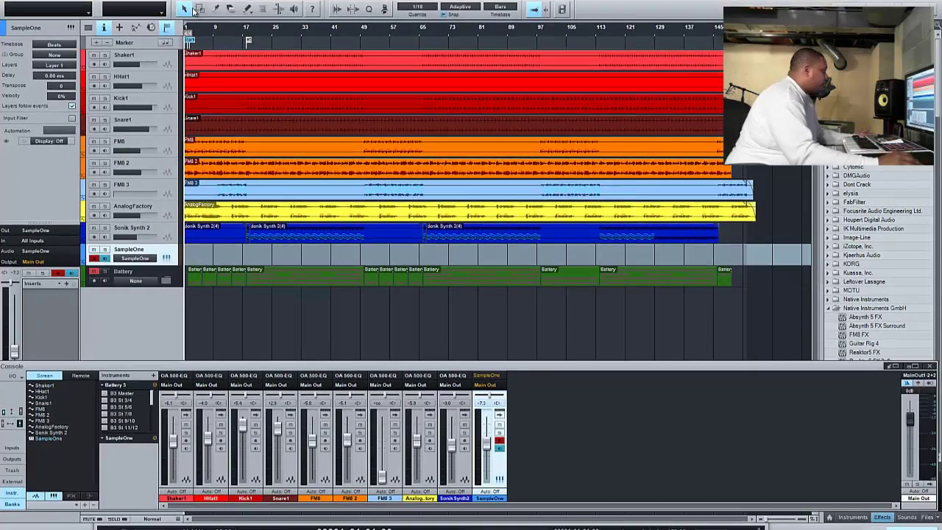
- Open Studio One's Options on the External Devices page listing the connected MIDI devices
{"action": "left_click", "coordinate": [193, 1]}
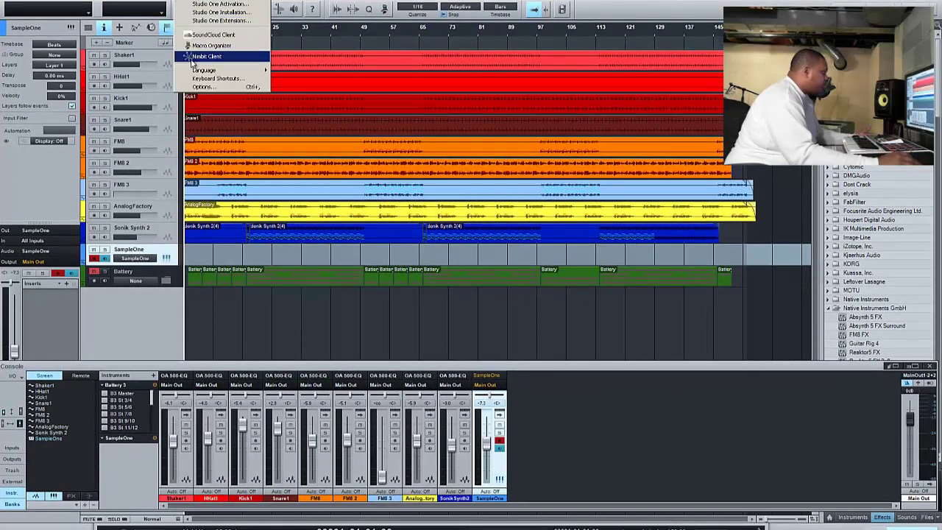
{"action": "left_click", "coordinate": [196, 85]}
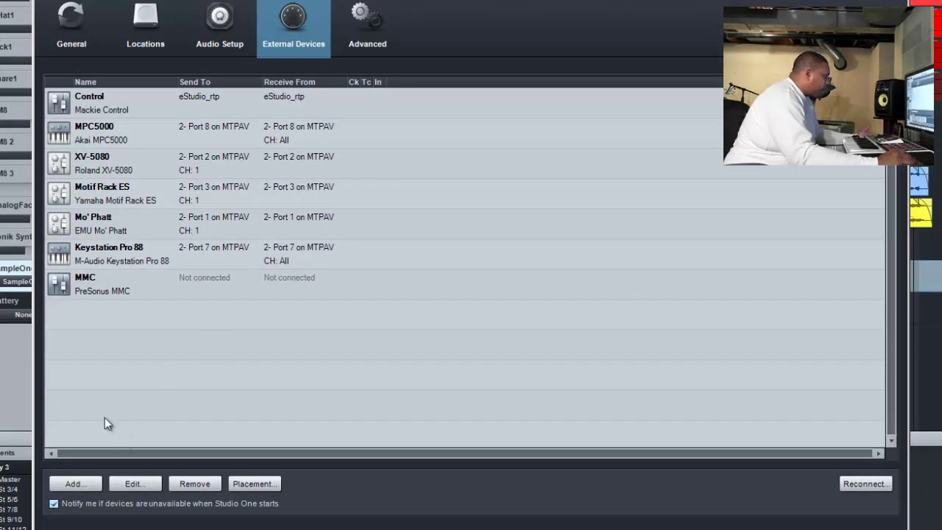
- Add a new keyboard device with manufacturer M-Audio and device name Axiom AIR 25
{"action": "left_click", "coordinate": [80, 486]}
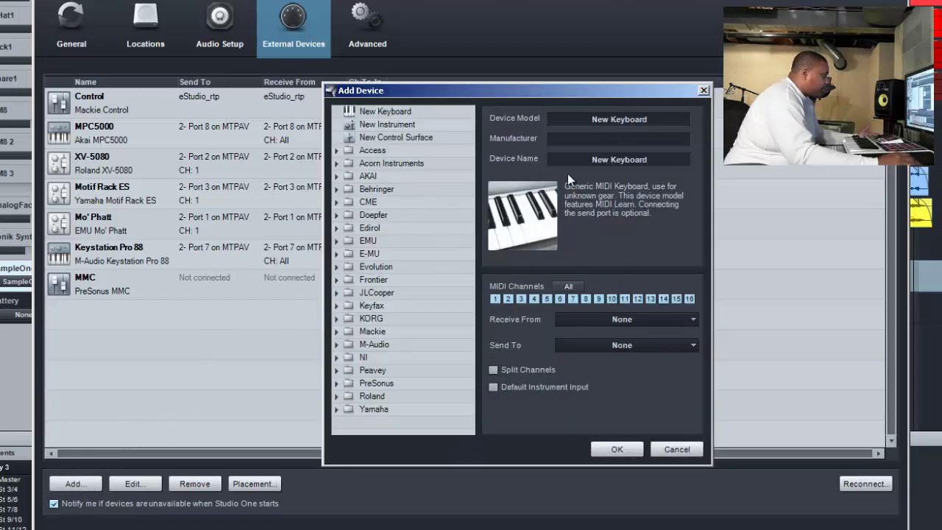
{"action": "left_click", "coordinate": [613, 138]}
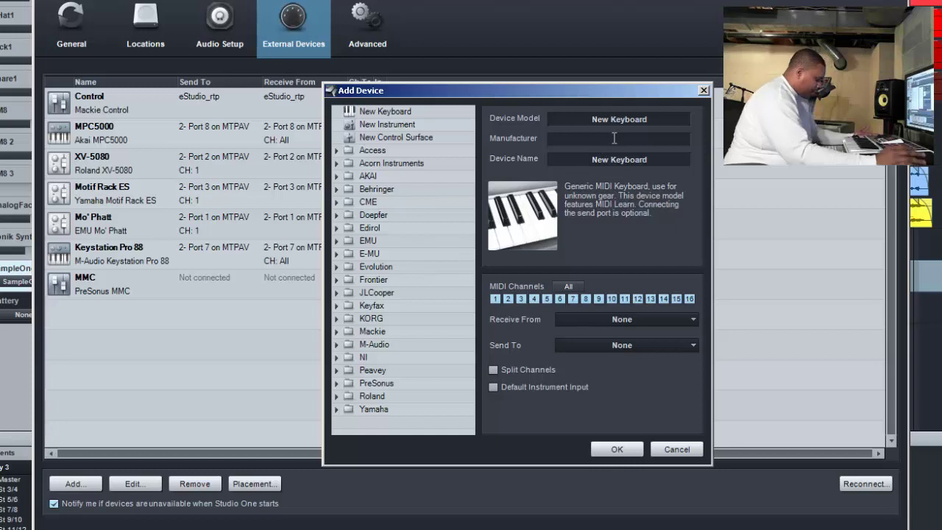
{"action": "type", "text": "M"}
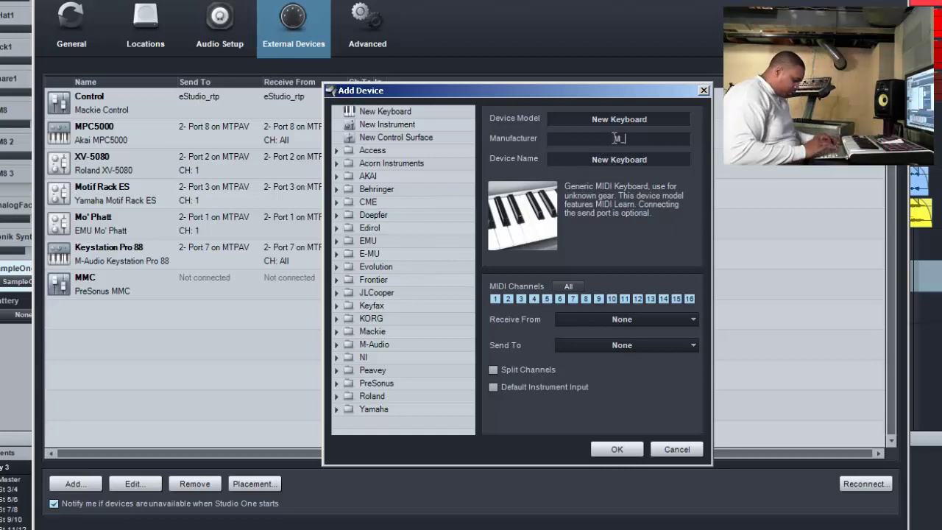
{"action": "type", "text": "-Audio"}
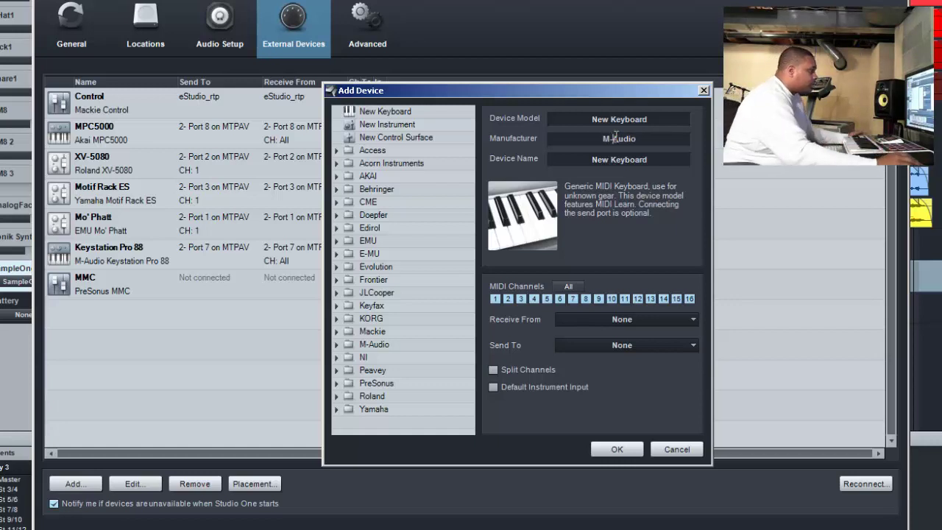
{"action": "left_click", "coordinate": [652, 159]}
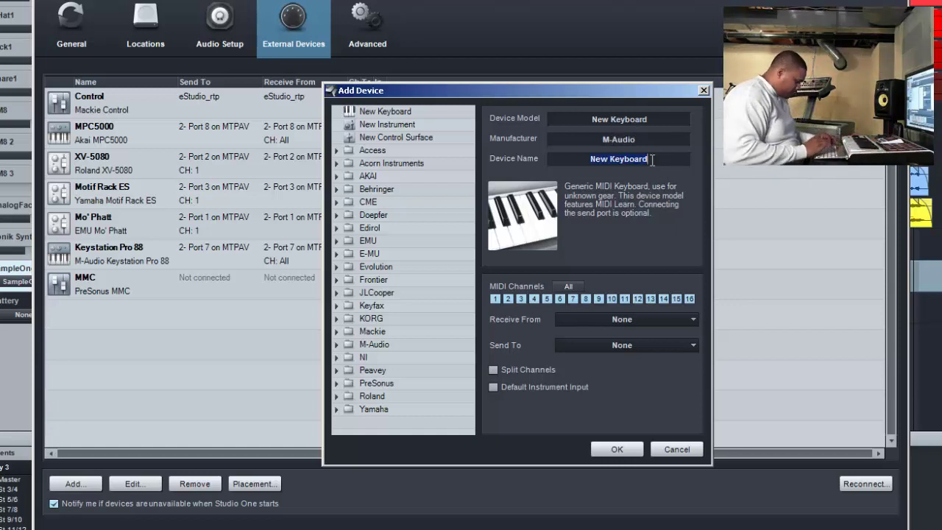
{"action": "type", "text": "Axiom "}
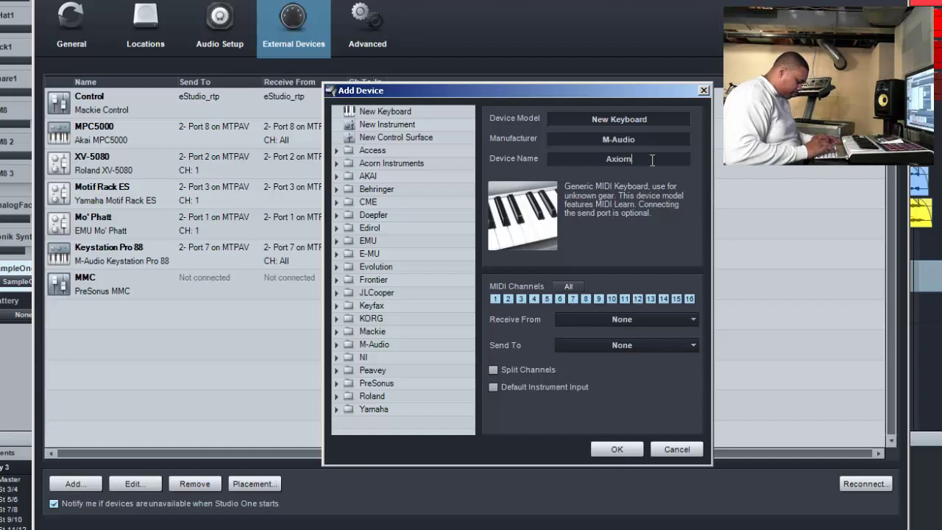
{"action": "type", "text": "AIR 25"}
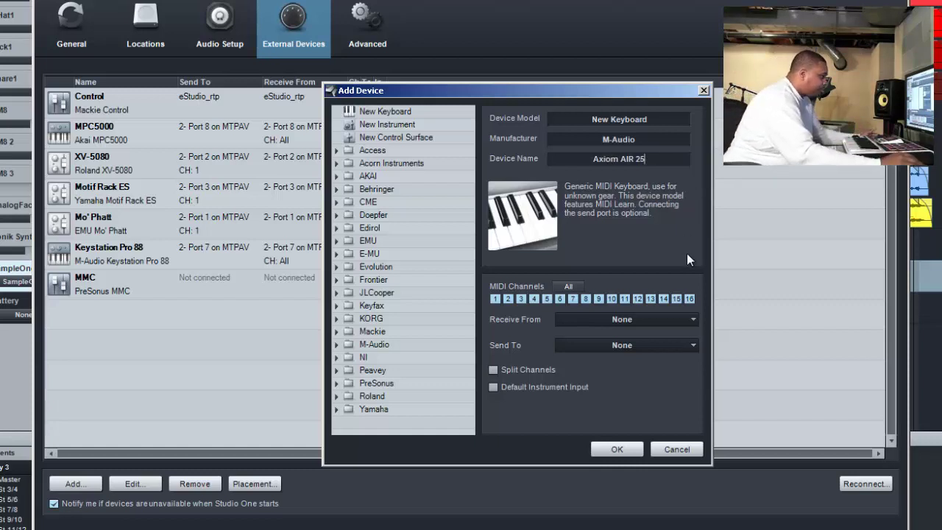
- Set the Axiom AIR 25 to receive from Axiom AIR 25 MIDI In and send to MIDI Out, then close Options
{"action": "left_click", "coordinate": [660, 321]}
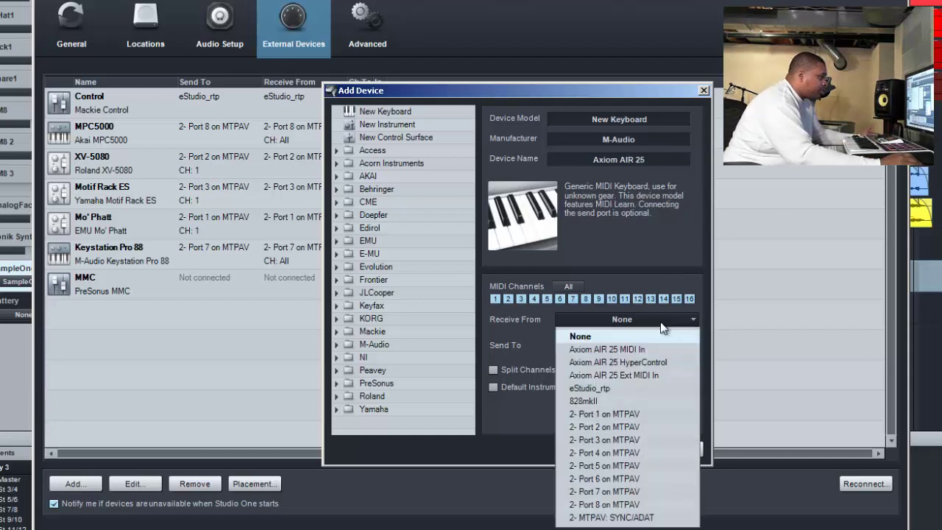
{"action": "left_click", "coordinate": [634, 351]}
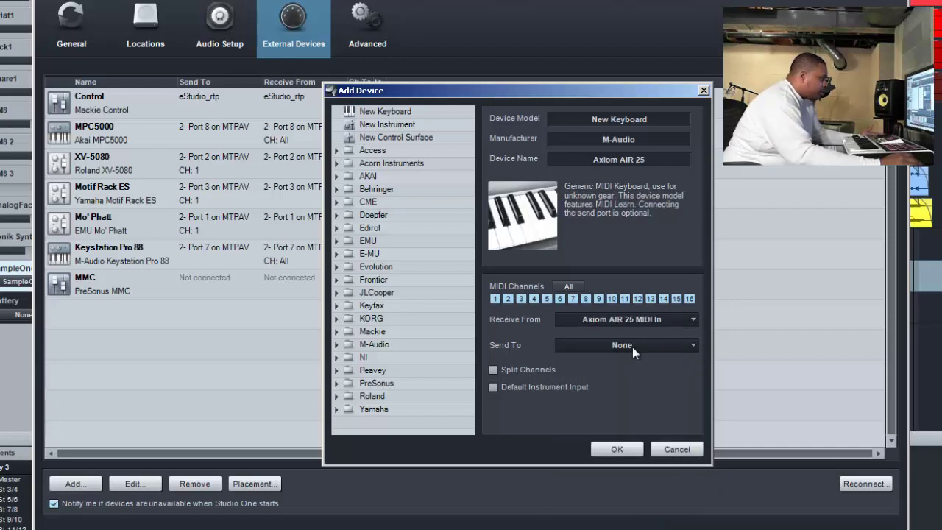
{"action": "left_click", "coordinate": [632, 346]}
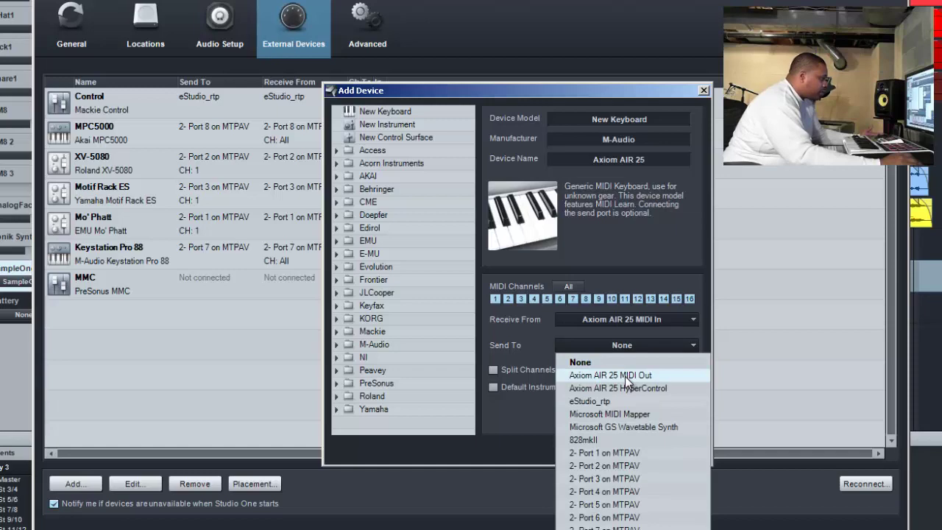
{"action": "left_click", "coordinate": [628, 376]}
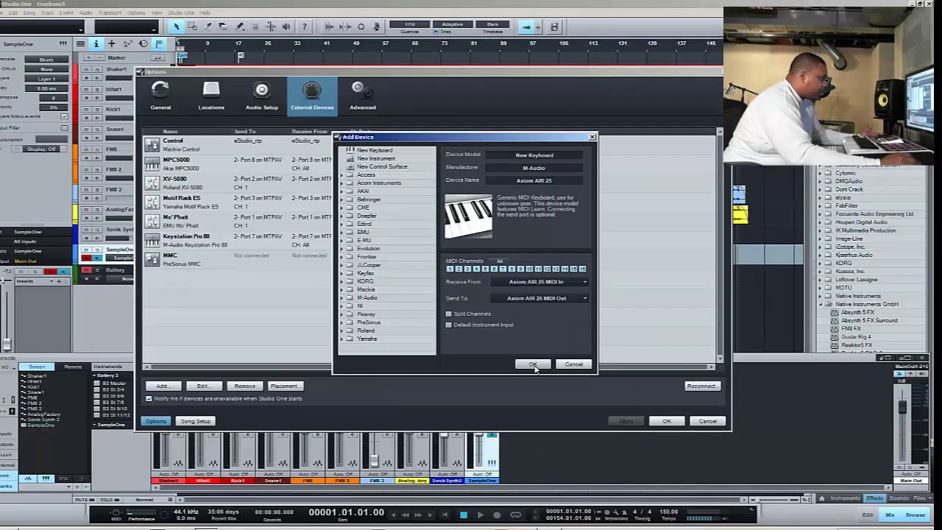
{"action": "left_click", "coordinate": [533, 365]}
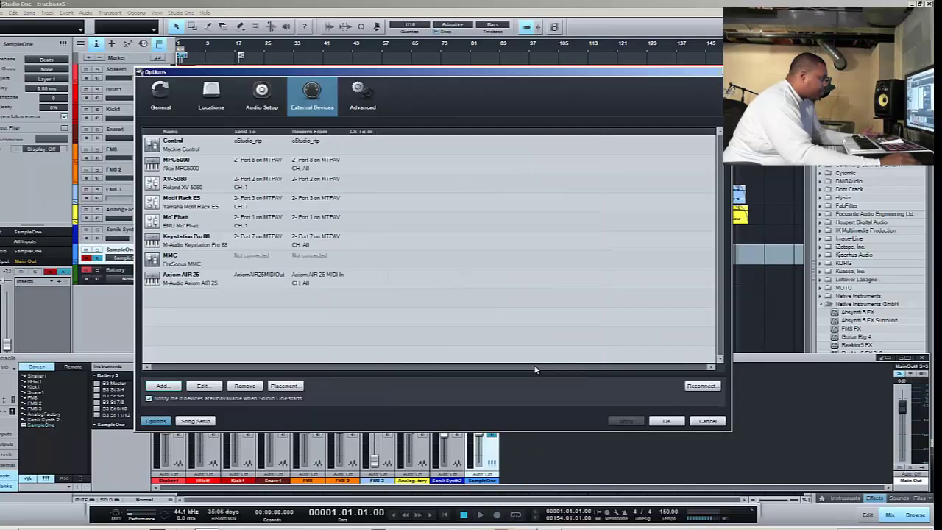
{"action": "left_click", "coordinate": [210, 279]}
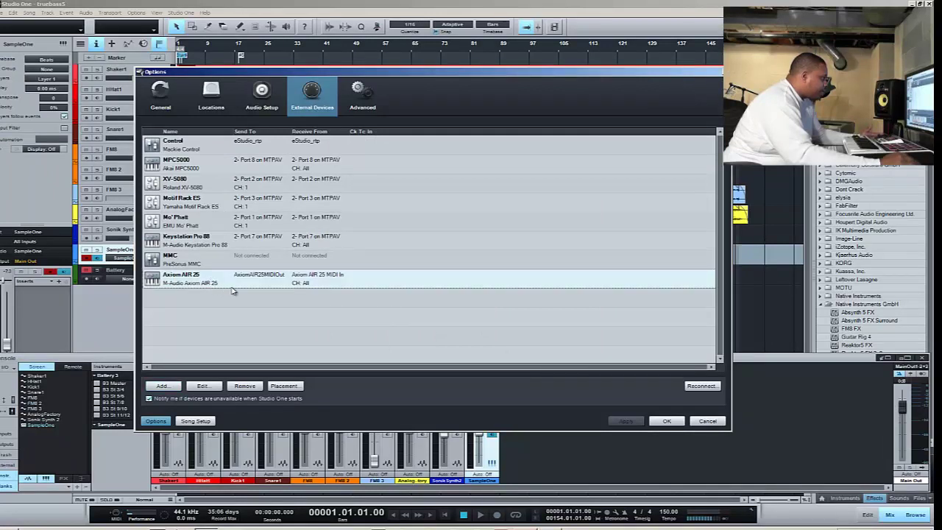
{"action": "left_click", "coordinate": [665, 420]}
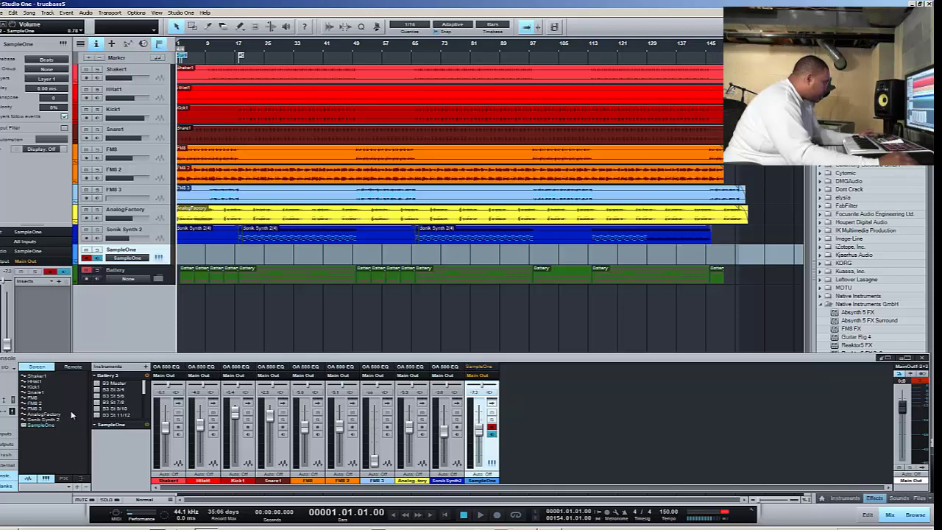
- Show the External Devices list in the Console's left panel
{"action": "left_click", "coordinate": [11, 465]}
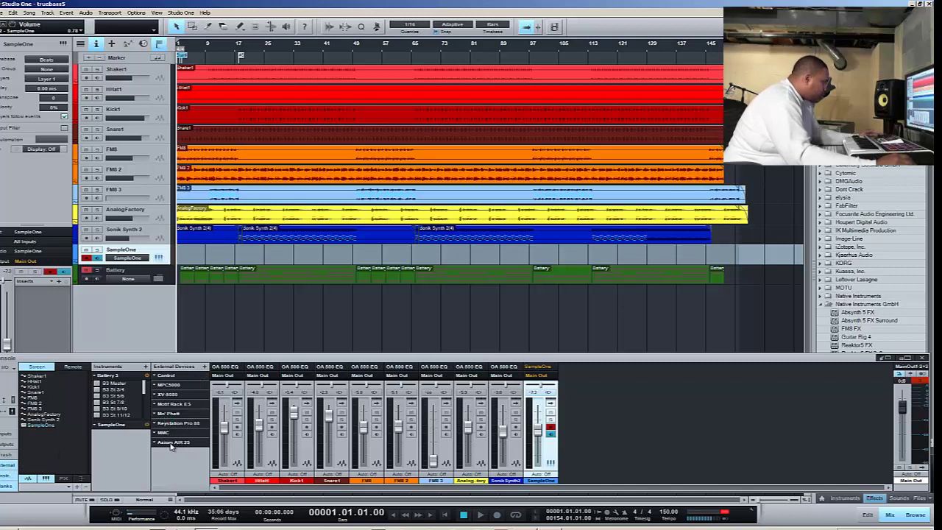
- Open the Axiom AIR 25 device editor, move and widen it, and turn on MIDI Learn
{"action": "right_click", "coordinate": [156, 443]}
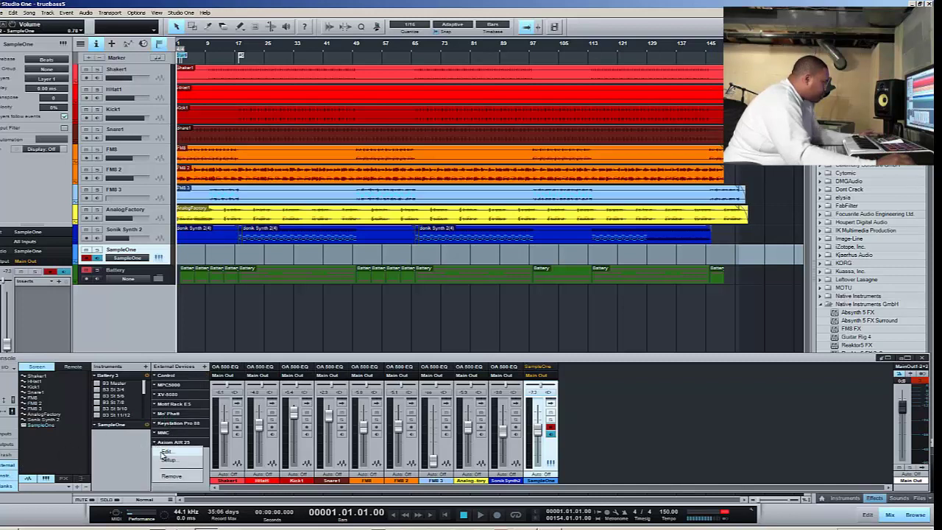
{"action": "left_click", "coordinate": [165, 452]}
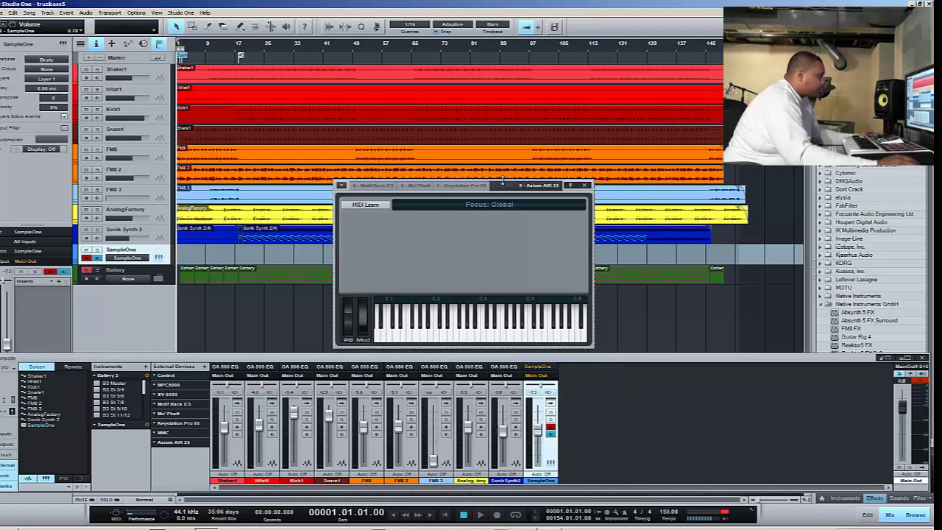
{"action": "left_click_drag", "start_coordinate": [503, 180], "coordinate": [503, 168]}
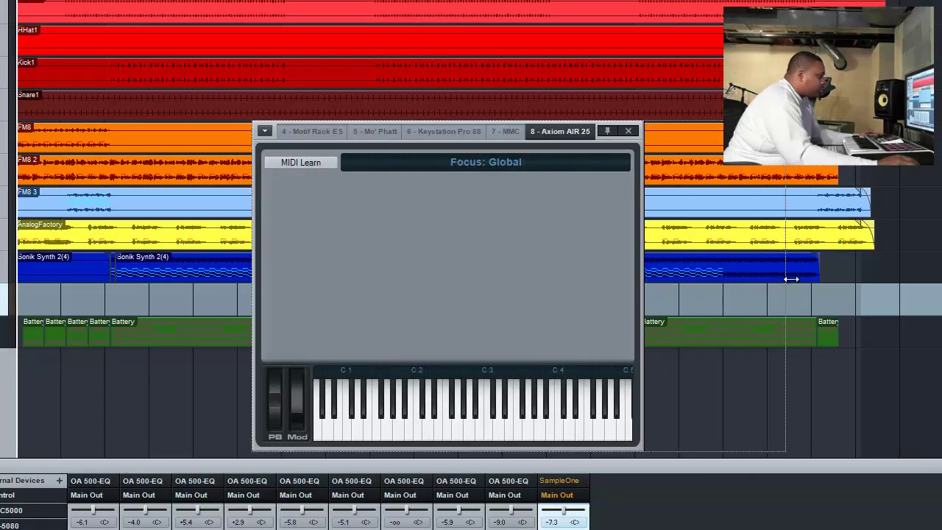
{"action": "left_click_drag", "start_coordinate": [588, 243], "coordinate": [654, 226]}
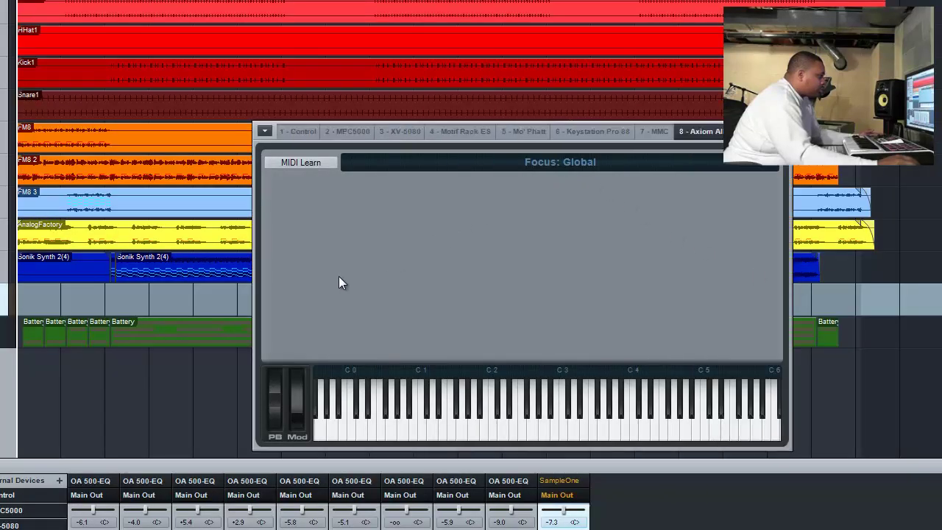
{"action": "left_click", "coordinate": [302, 164]}
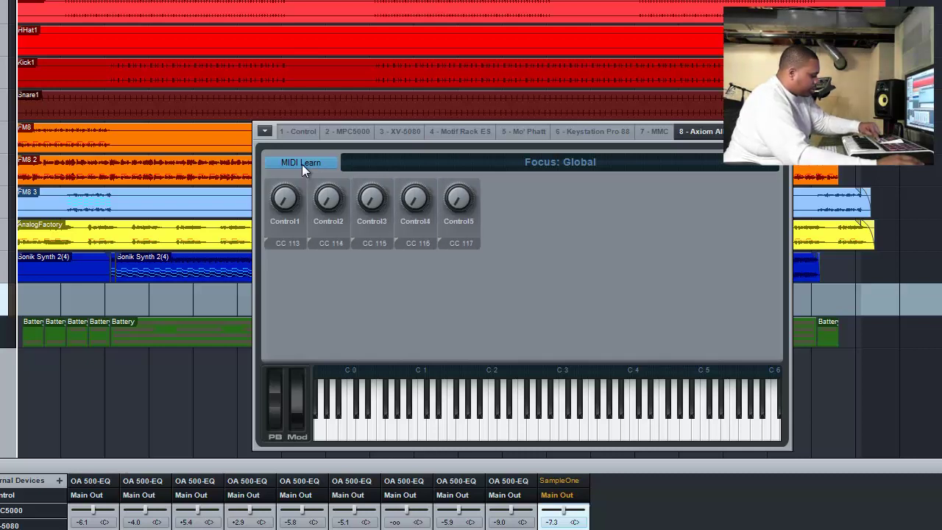
- Change Control1 through Control6 from knobs into Button (on/off) controls
{"action": "right_click", "coordinate": [298, 228]}
{"action": "left_click", "coordinate": [332, 271]}
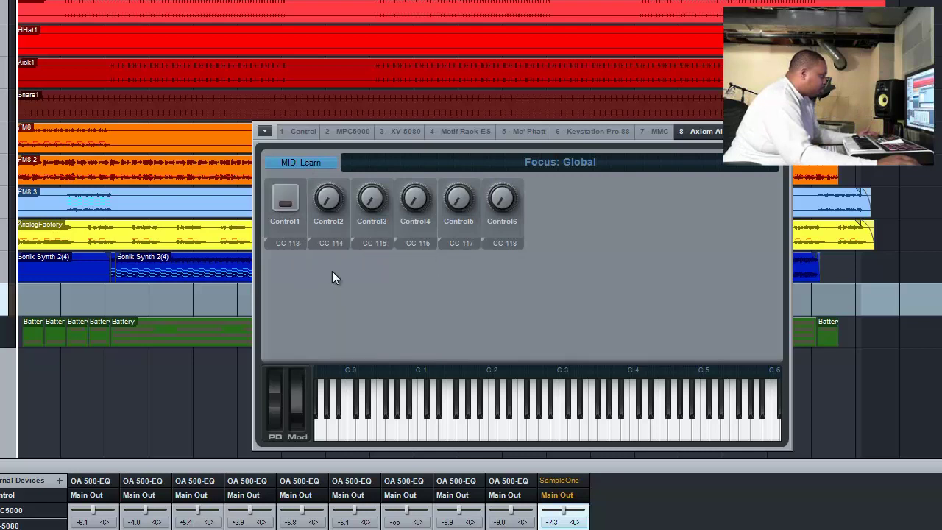
{"action": "right_click", "coordinate": [333, 221]}
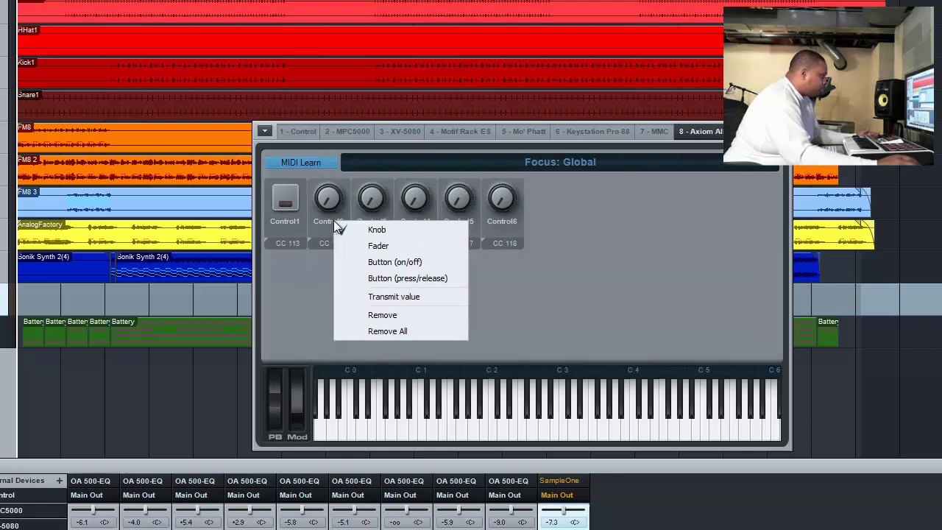
{"action": "left_click", "coordinate": [381, 269]}
{"action": "right_click", "coordinate": [379, 225]}
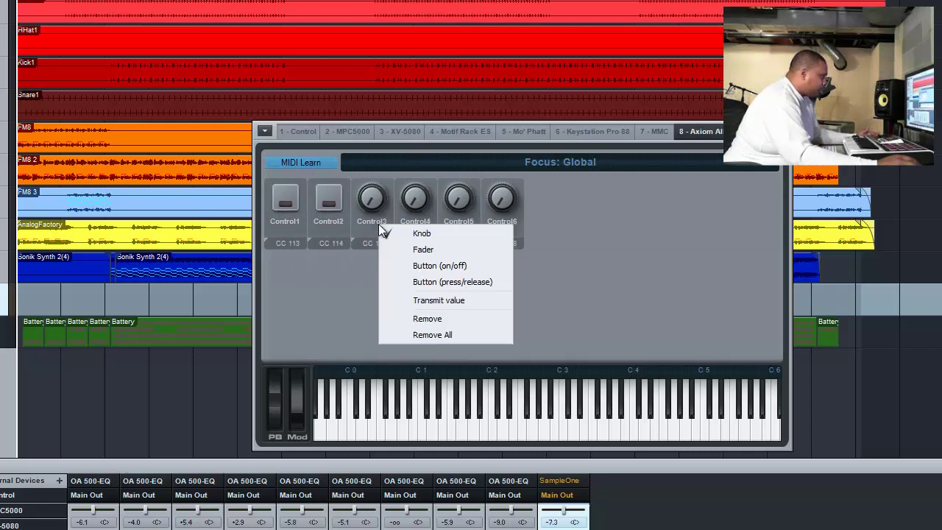
{"action": "left_click", "coordinate": [412, 265]}
{"action": "right_click", "coordinate": [417, 228]}
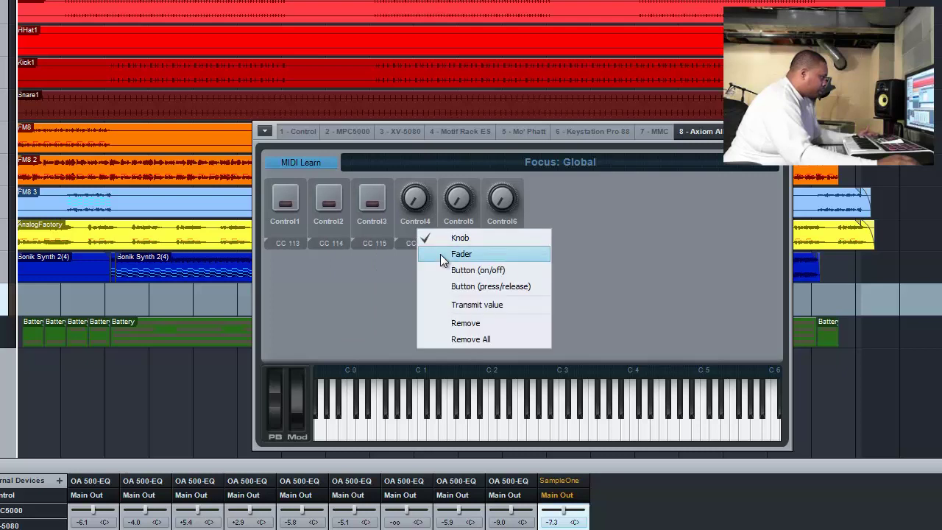
{"action": "left_click", "coordinate": [451, 270]}
{"action": "right_click", "coordinate": [451, 224]}
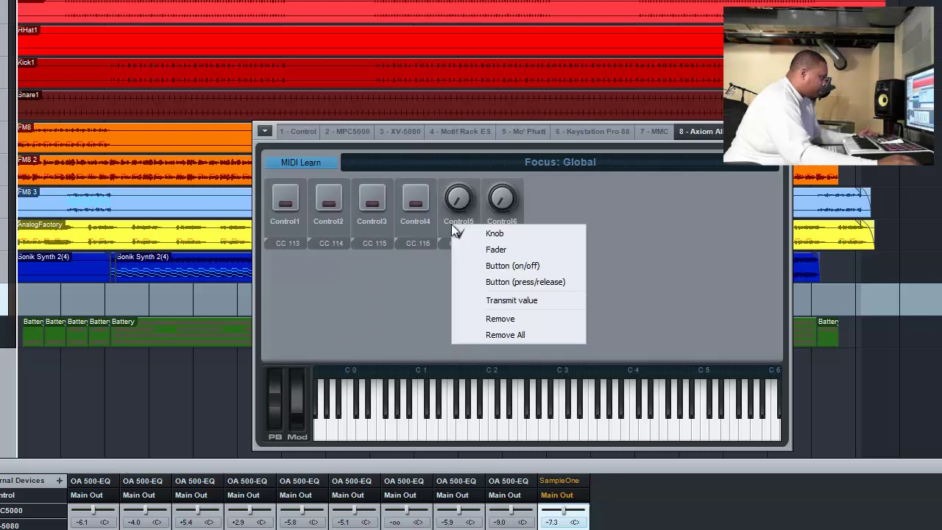
{"action": "left_click", "coordinate": [486, 268]}
{"action": "right_click", "coordinate": [496, 223]}
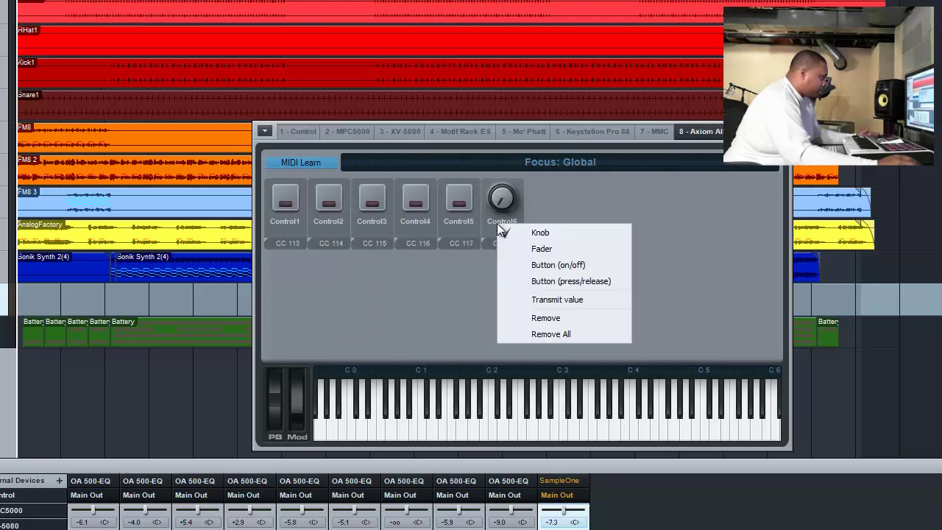
{"action": "left_click", "coordinate": [535, 266]}
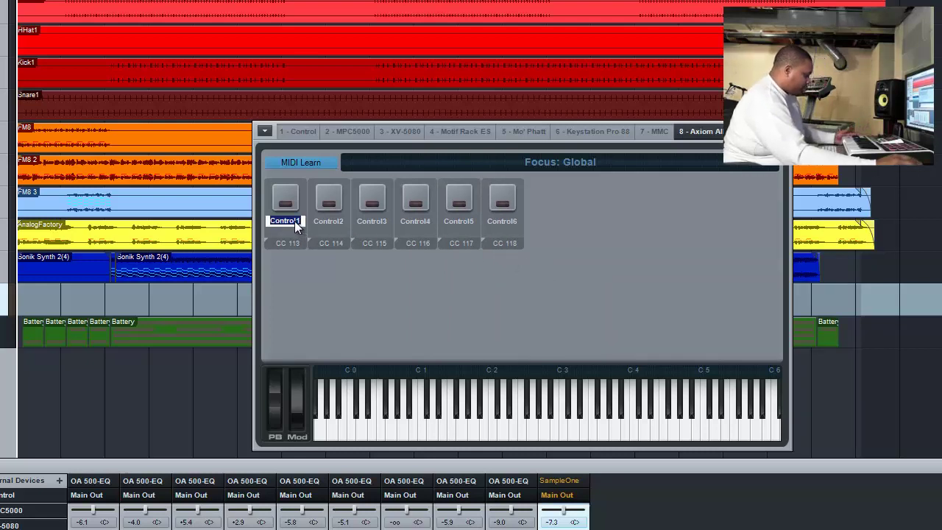
- Name the six buttons Loop, Rewind, Fast FWD, Stop, Play and Record
{"action": "type", "text": "Lead"}
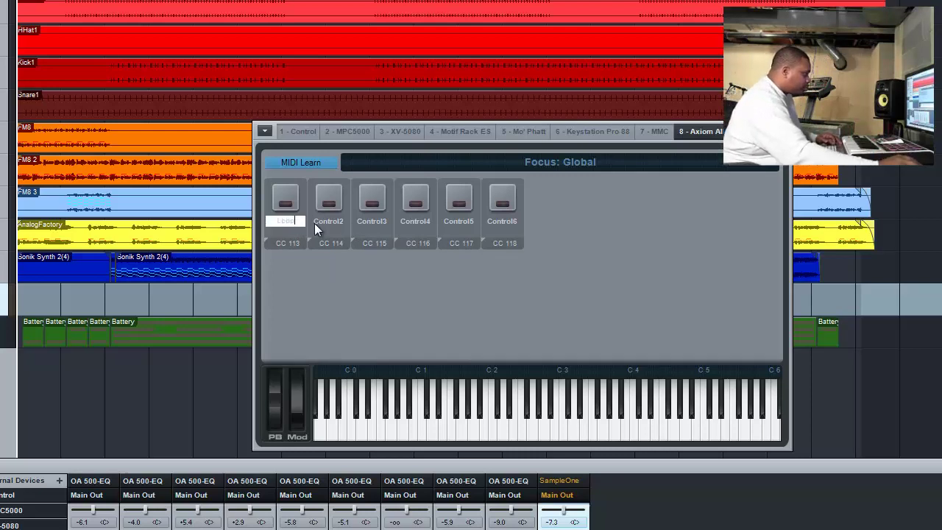
{"action": "double_click", "coordinate": [317, 222]}
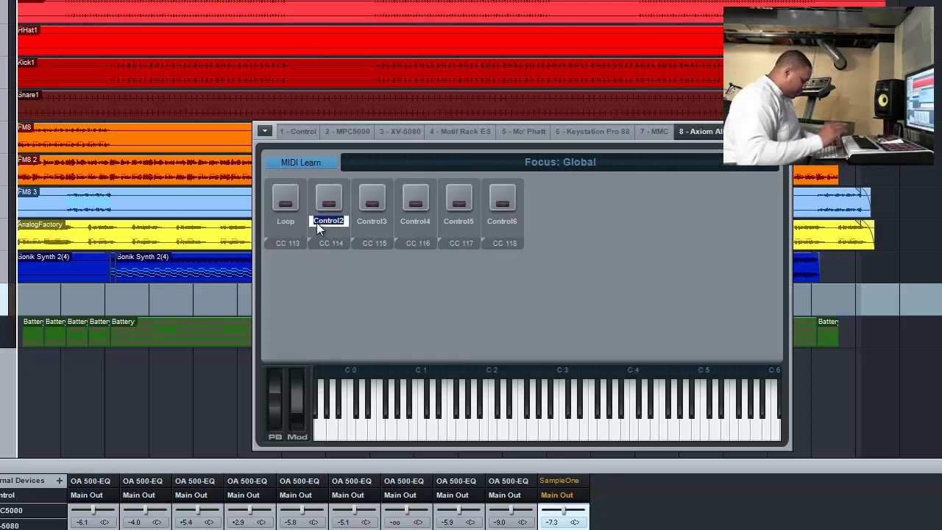
{"action": "type", "text": "Rewind"}
{"action": "double_click", "coordinate": [363, 223]}
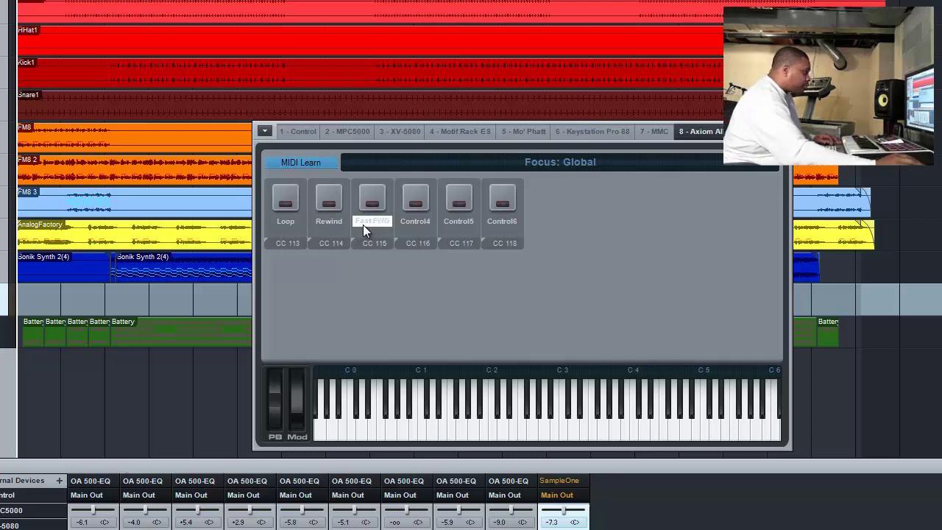
{"action": "double_click", "coordinate": [418, 224]}
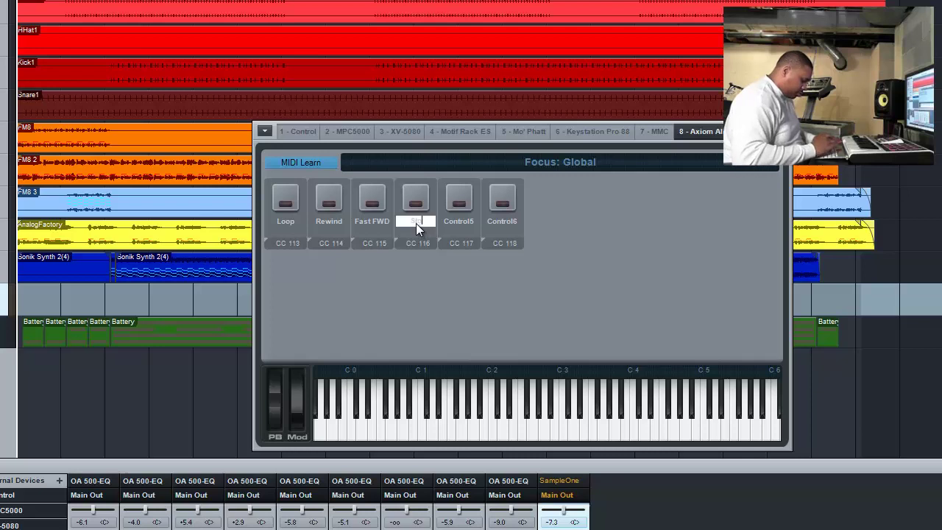
{"action": "type", "text": "Stop"}
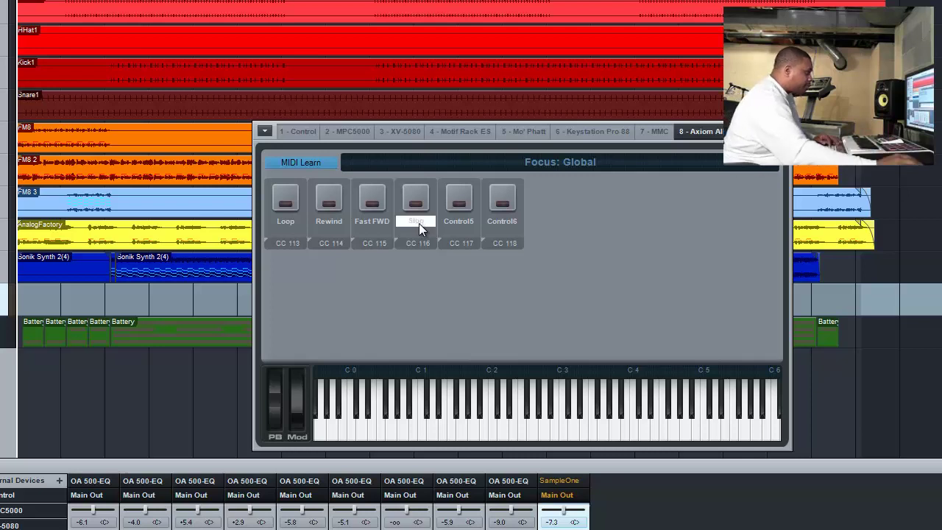
{"action": "double_click", "coordinate": [457, 222]}
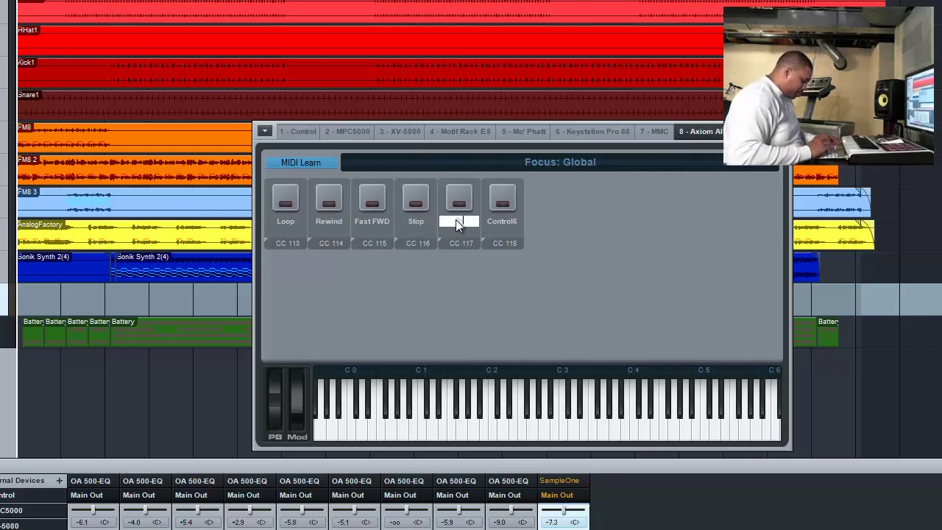
{"action": "type", "text": "Play"}
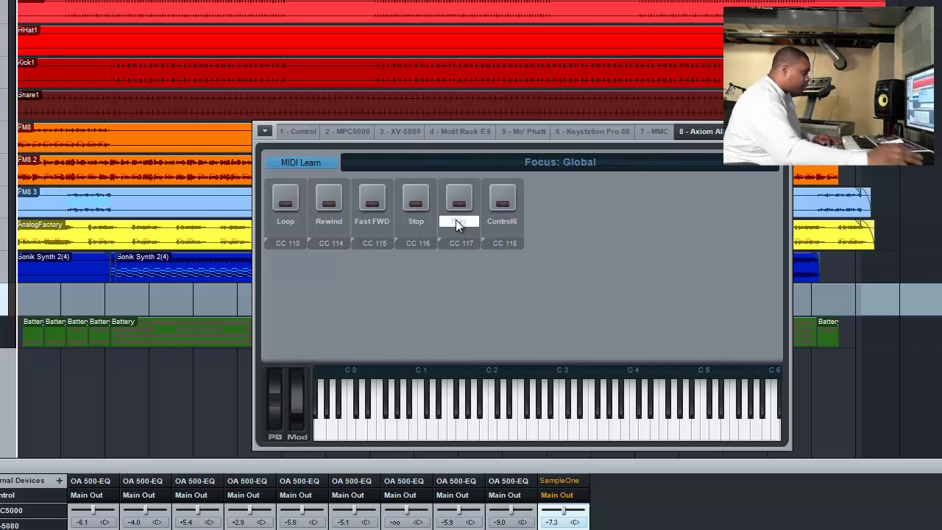
{"action": "double_click", "coordinate": [500, 223]}
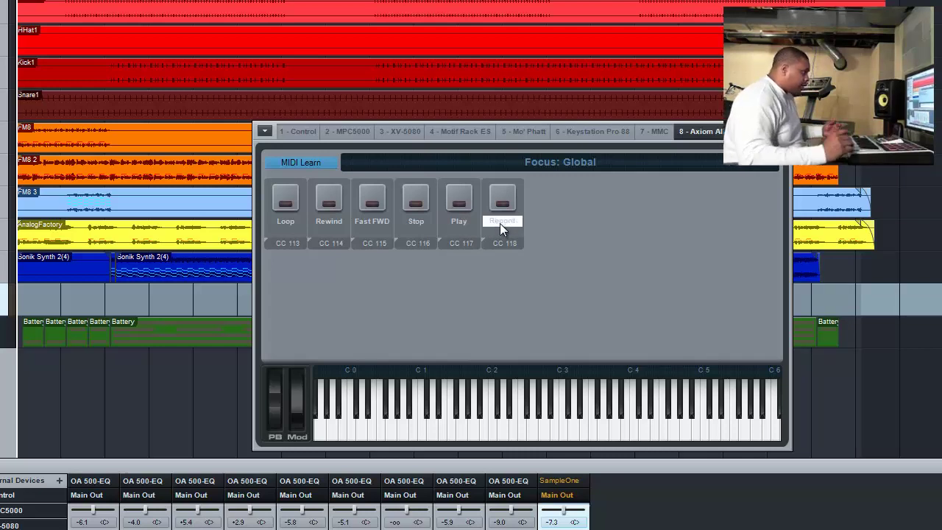
{"action": "key", "text": "Return"}
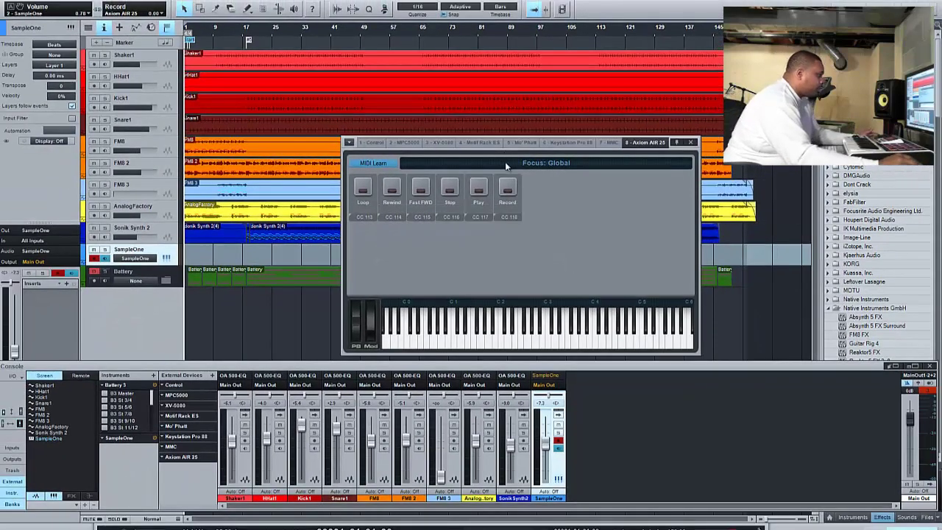
- Assign the Toggle Loop command to the Loop button
{"action": "right_click", "coordinate": [371, 206]}
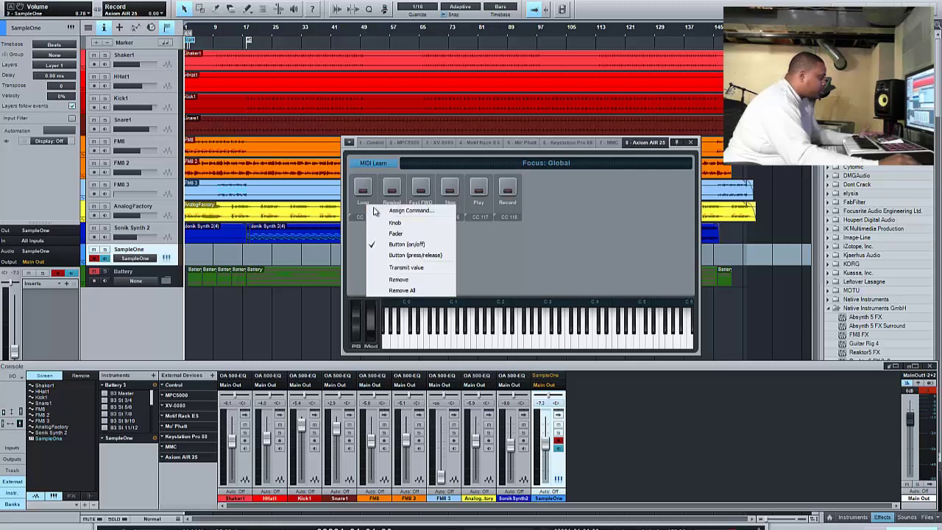
{"action": "left_click", "coordinate": [385, 211]}
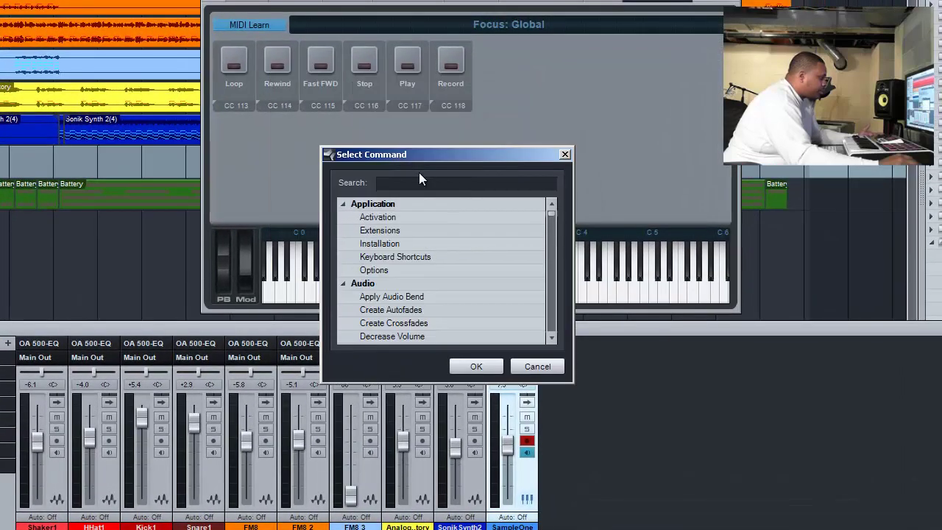
{"action": "type", "text": "loop"}
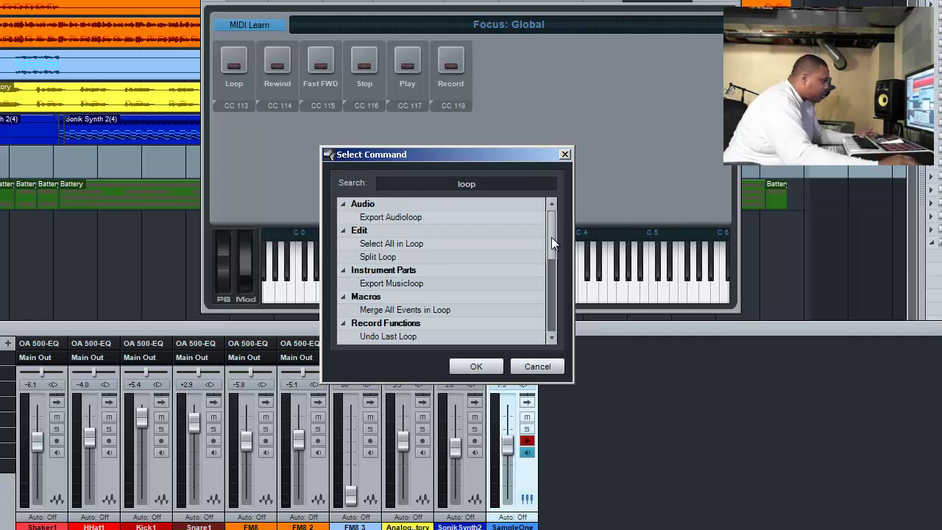
{"action": "left_click_drag", "start_coordinate": [551, 237], "coordinate": [551, 271]}
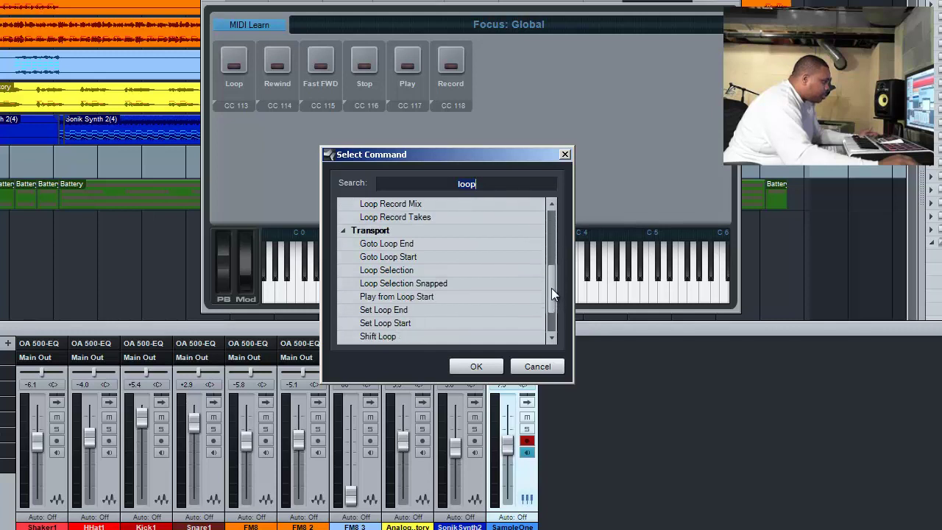
{"action": "left_click_drag", "start_coordinate": [551, 288], "coordinate": [551, 303]}
{"action": "left_click", "coordinate": [425, 324]}
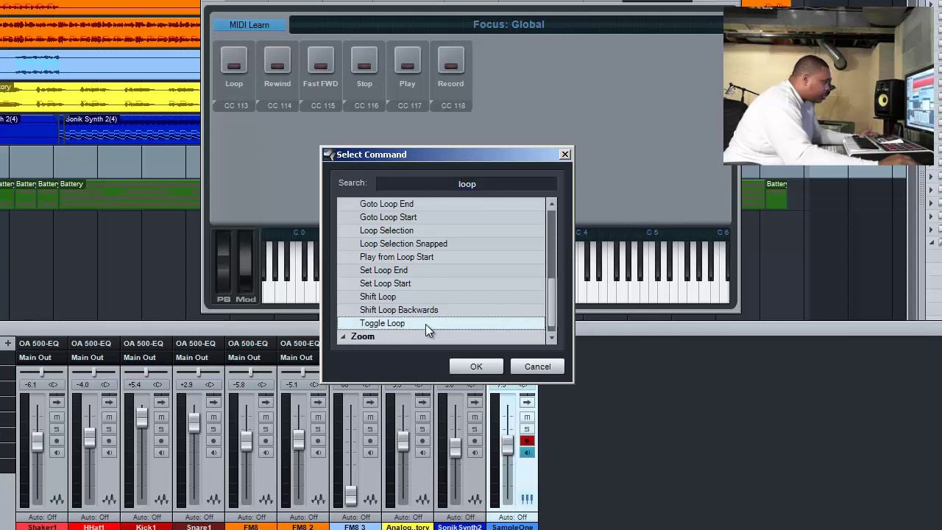
{"action": "left_click", "coordinate": [467, 366]}
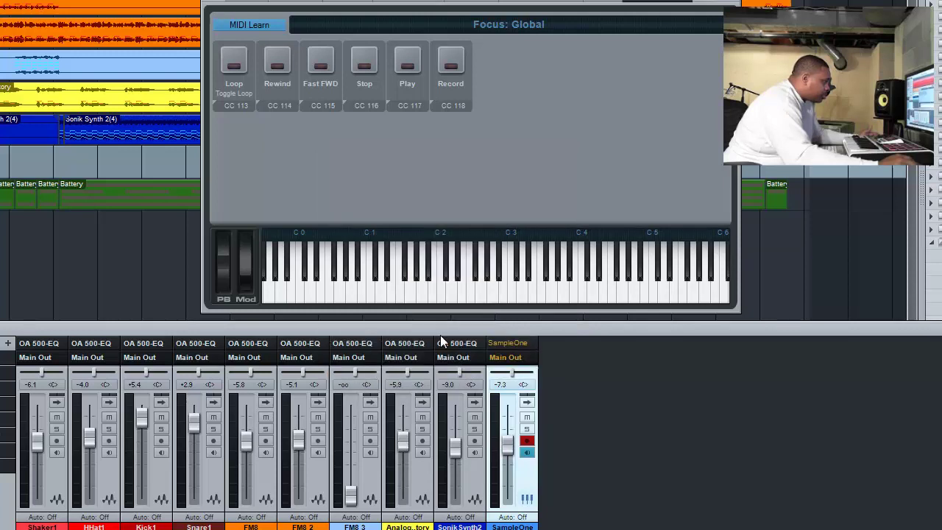
- Assign the Rewind command to the Rewind button and Forward to Fast FWD
{"action": "right_click", "coordinate": [289, 95]}
{"action": "left_click", "coordinate": [313, 103]}
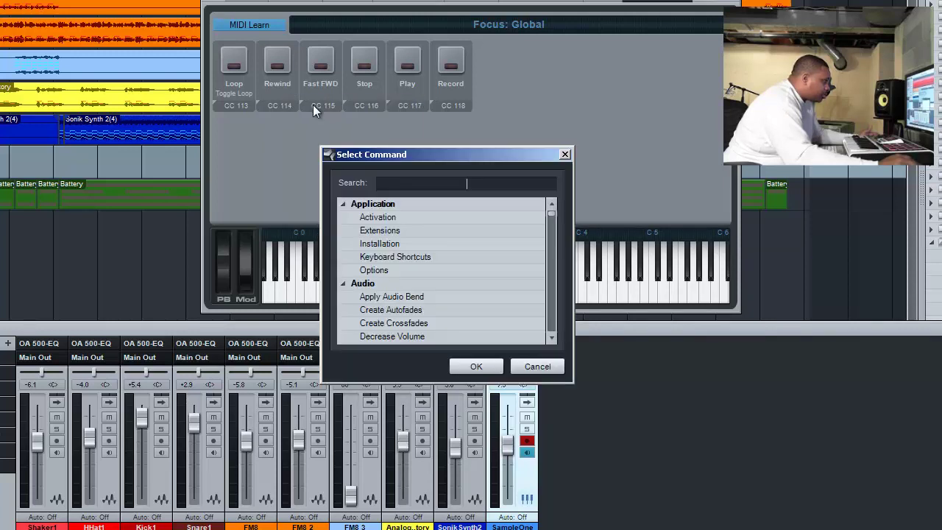
{"action": "type", "text": "re"}
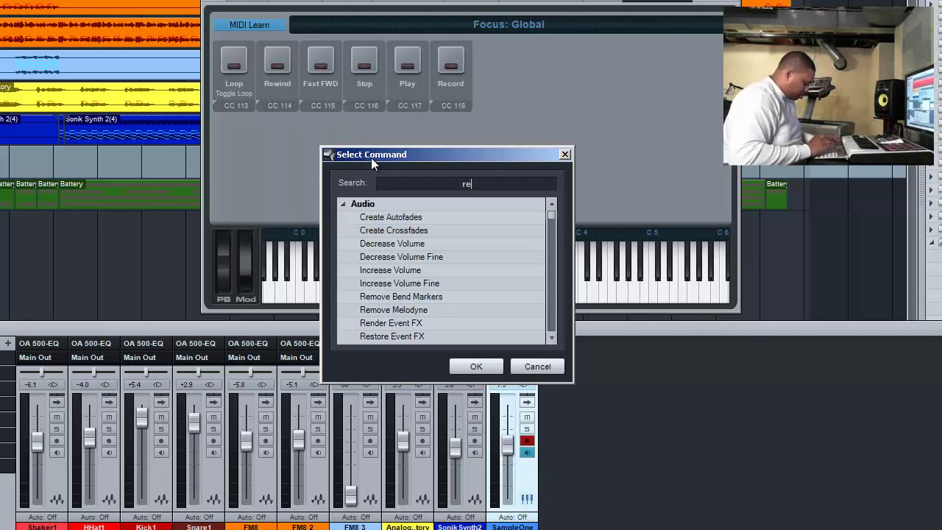
{"action": "type", "text": "wind"}
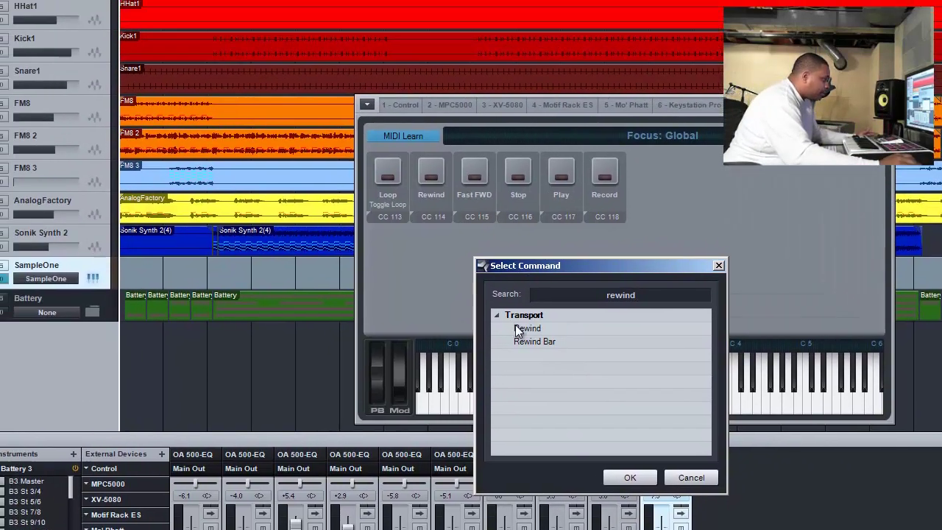
{"action": "double_click", "coordinate": [371, 217]}
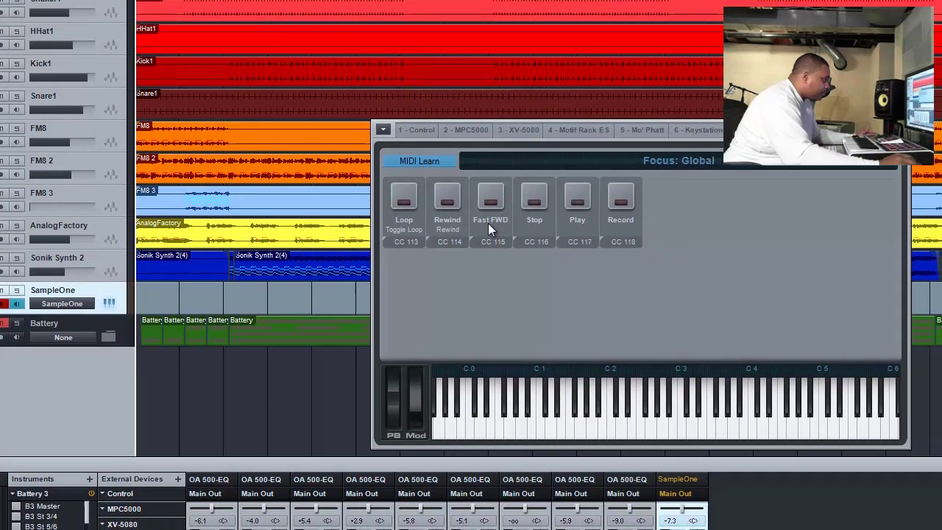
{"action": "right_click", "coordinate": [533, 238]}
{"action": "left_click", "coordinate": [543, 245]}
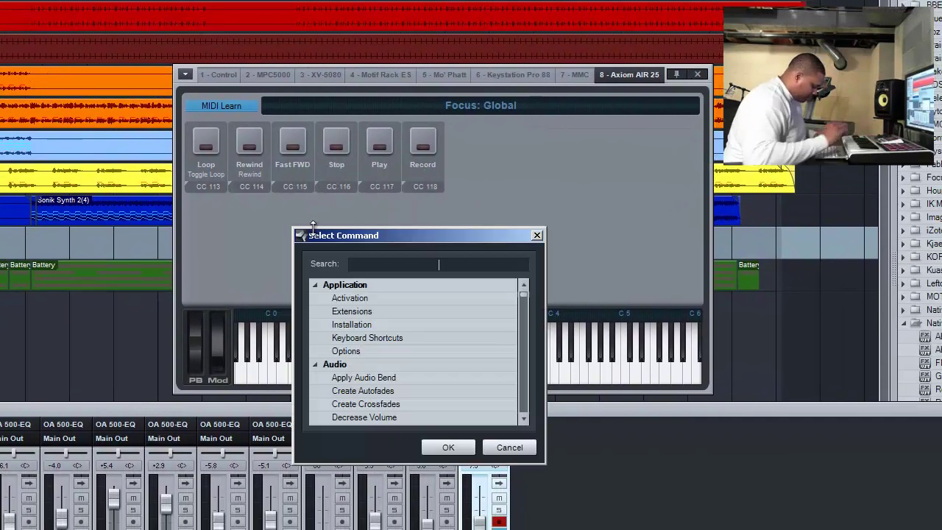
{"action": "type", "text": "for"}
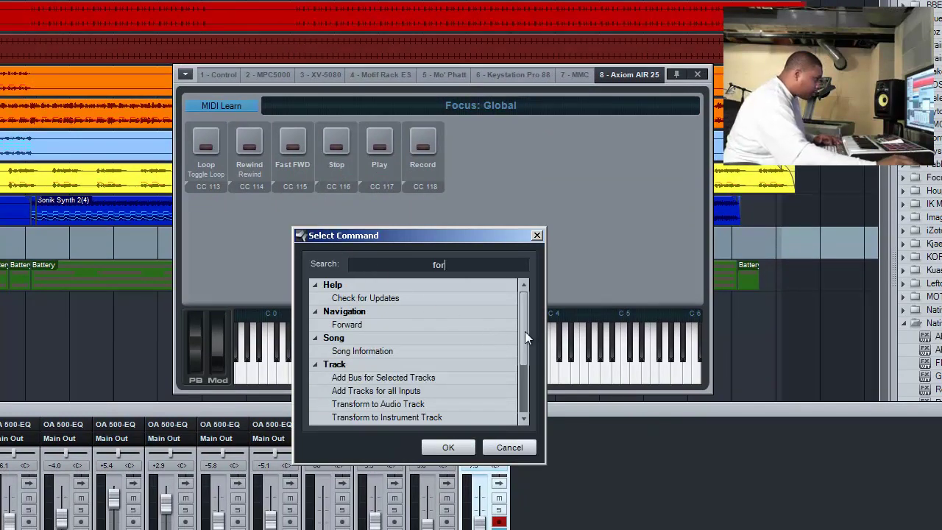
{"action": "scroll", "coordinate": [525, 331], "scroll_direction": "down", "scroll_amount": 3}
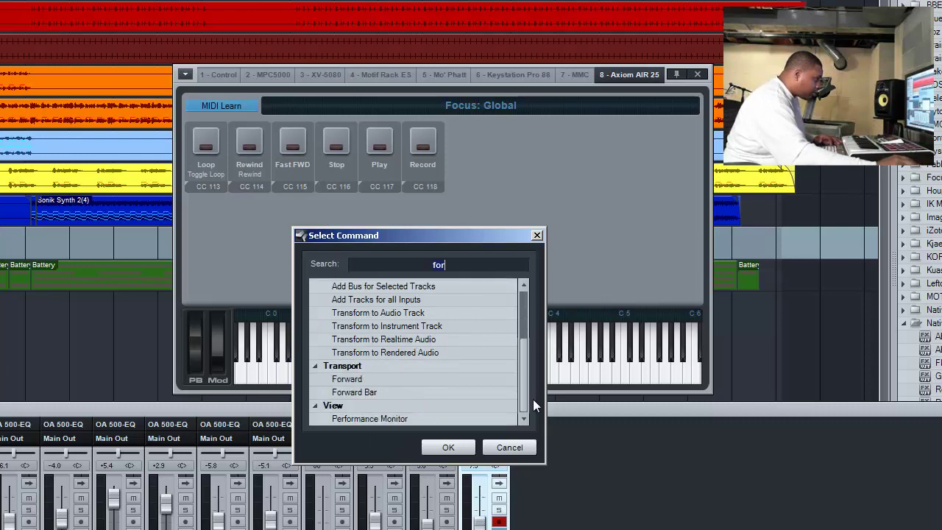
{"action": "double_click", "coordinate": [352, 380]}
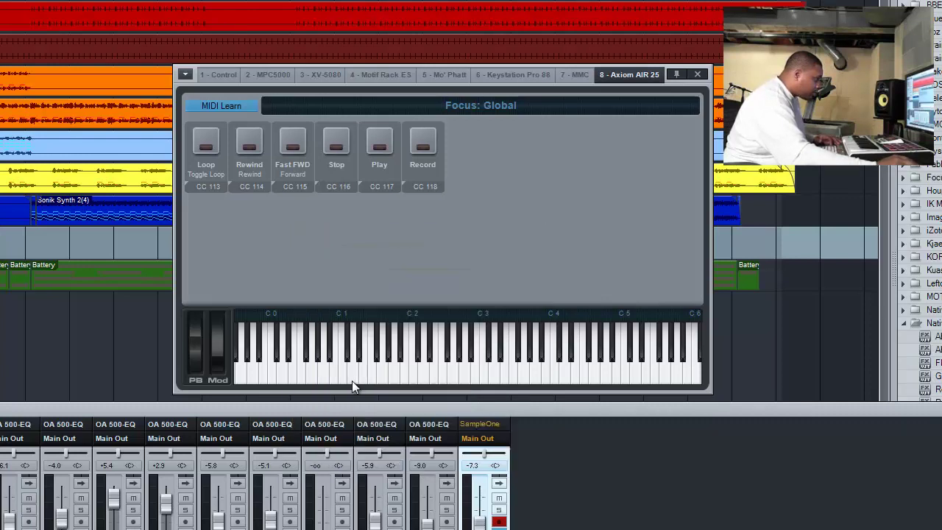
- Assign the Stop command to the Stop button and Start to the Play button
{"action": "right_click", "coordinate": [332, 174]}
{"action": "left_click", "coordinate": [357, 184]}
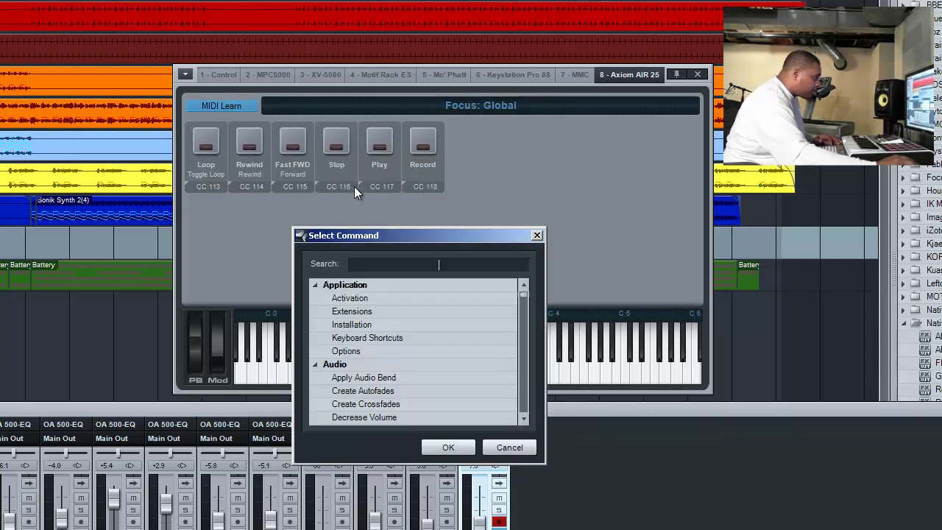
{"action": "type", "text": "st"}
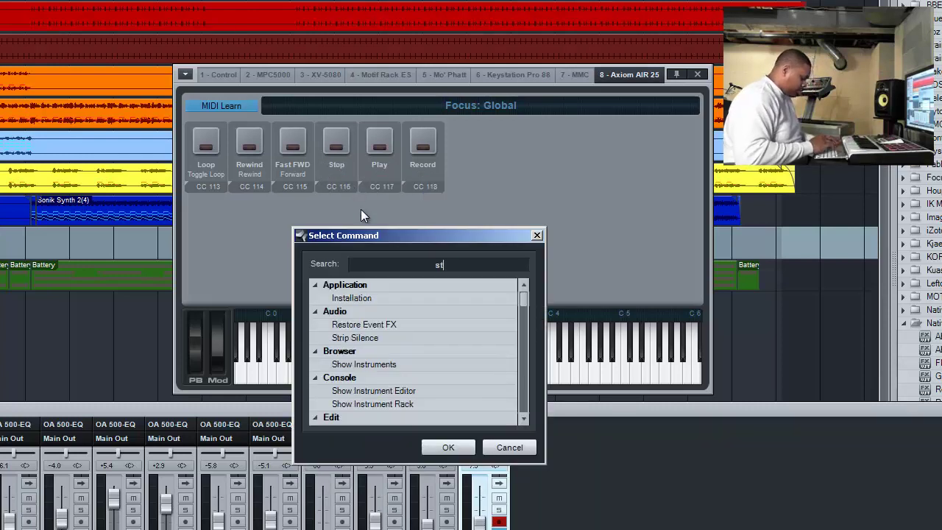
{"action": "type", "text": "op"}
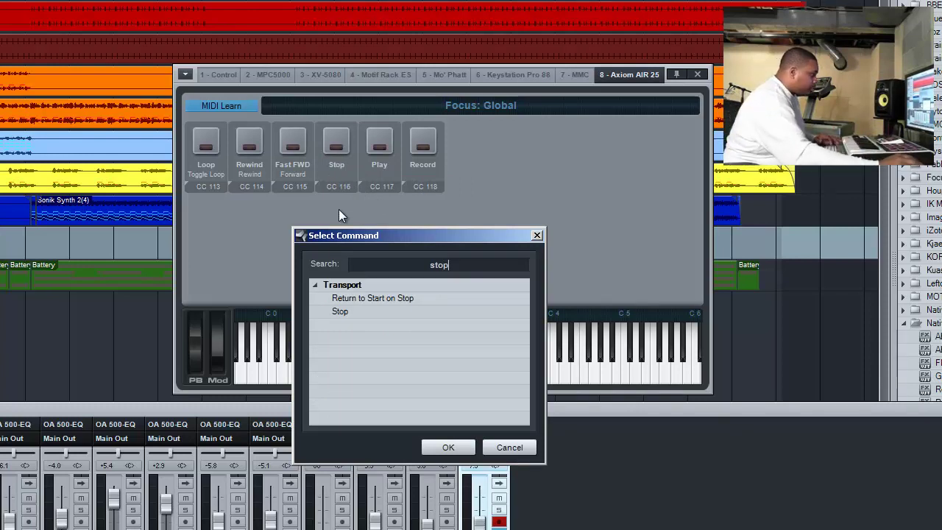
{"action": "double_click", "coordinate": [337, 311]}
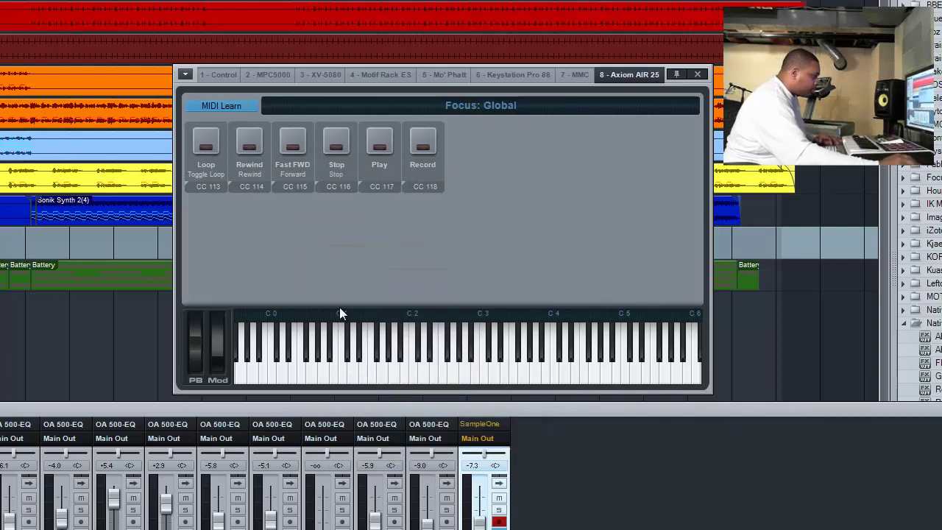
{"action": "right_click", "coordinate": [376, 171]}
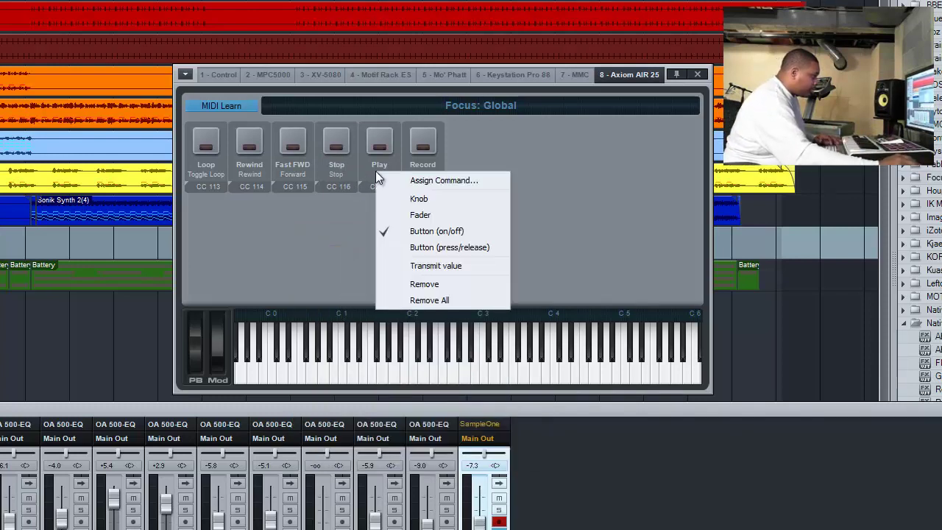
{"action": "left_click", "coordinate": [413, 181]}
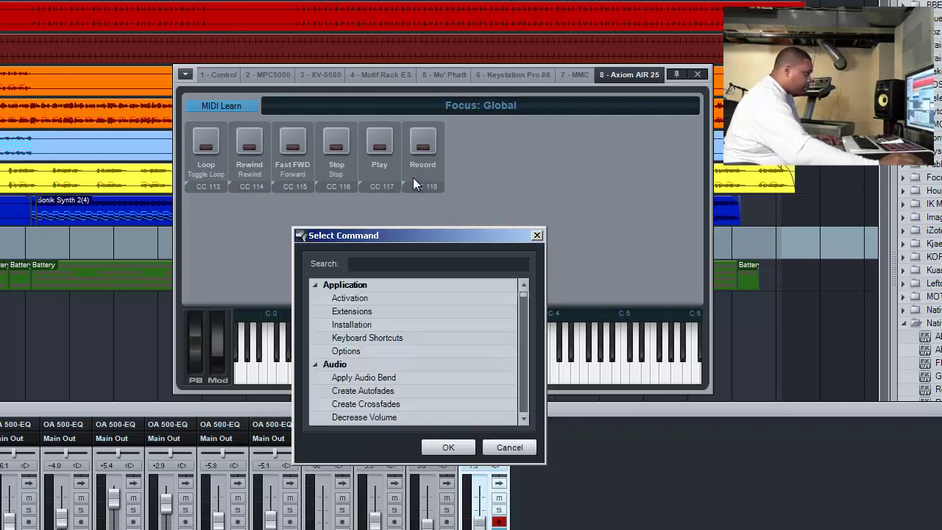
{"action": "type", "text": "start"}
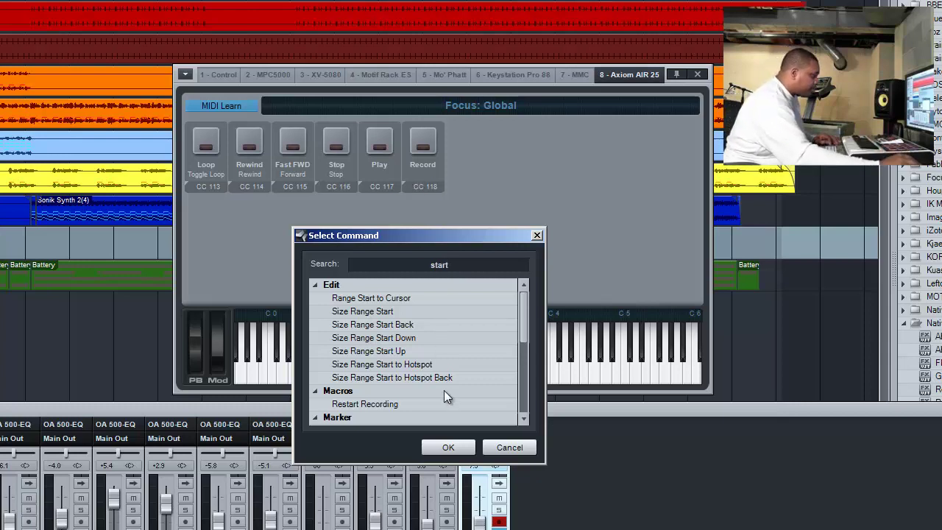
{"action": "left_click_drag", "start_coordinate": [522, 322], "coordinate": [521, 391]}
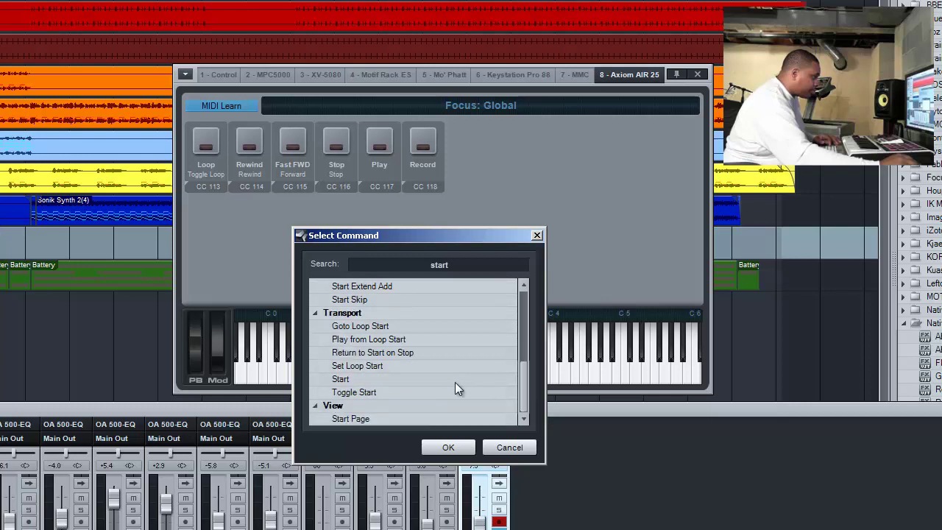
{"action": "double_click", "coordinate": [342, 378]}
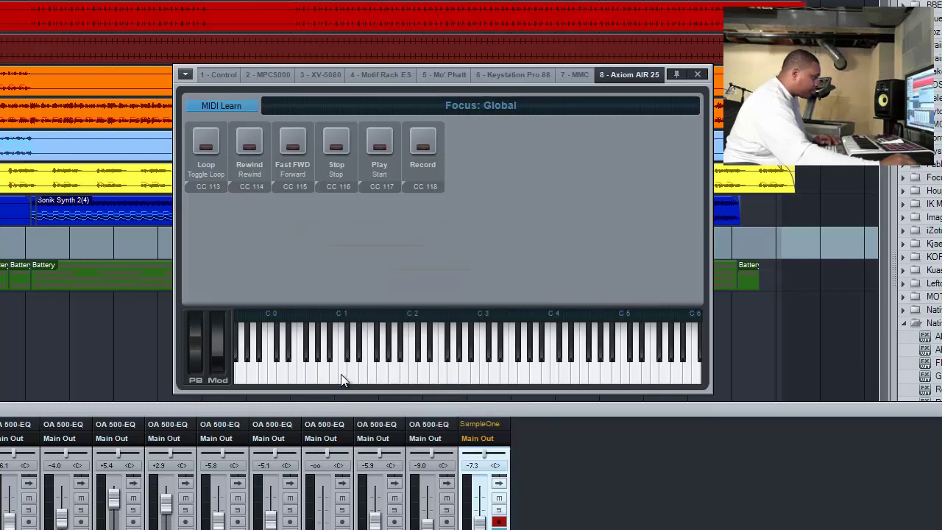
- Assign the Record command to the Record button
{"action": "right_click", "coordinate": [418, 170]}
{"action": "left_click", "coordinate": [431, 178]}
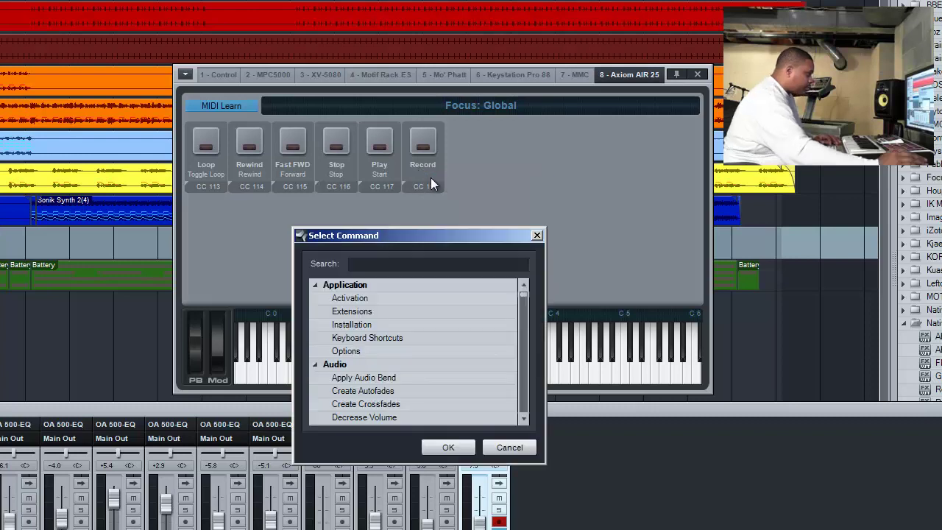
{"action": "type", "text": "reco"}
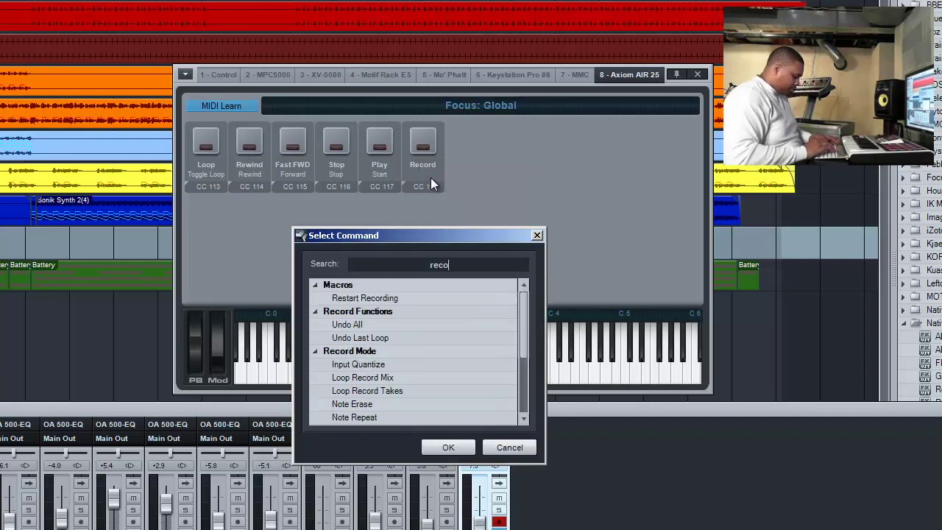
{"action": "type", "text": "rd"}
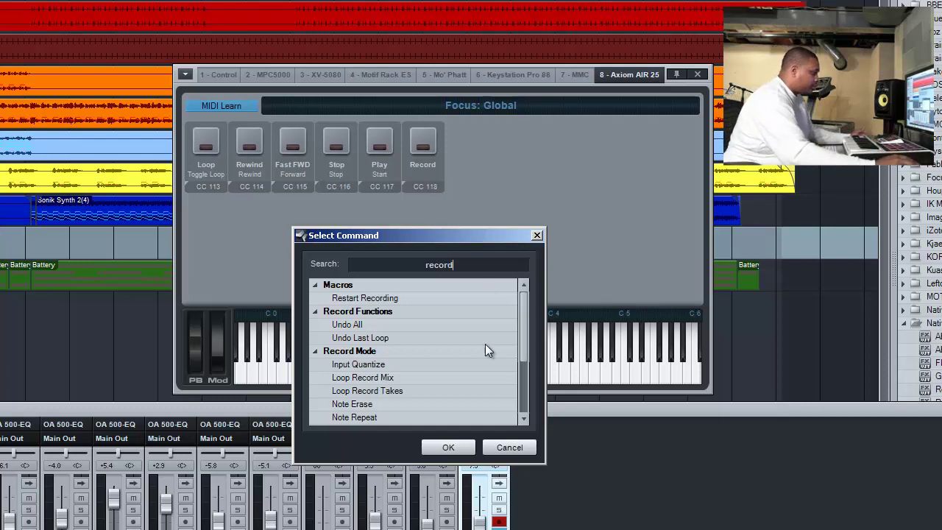
{"action": "left_click", "coordinate": [427, 445]}
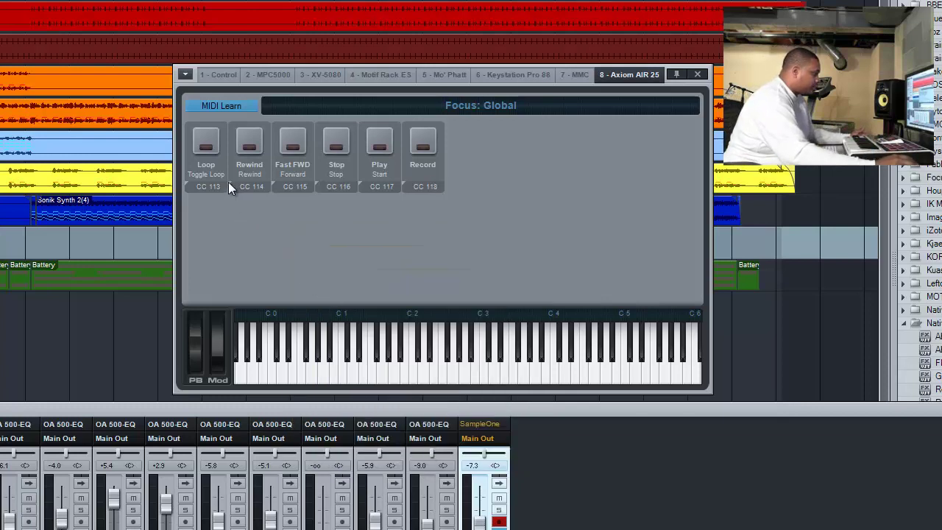
- With MIDI Learn off, test the transport mapping by starting playback, then re-enable MIDI Learn
{"action": "left_click", "coordinate": [200, 106]}
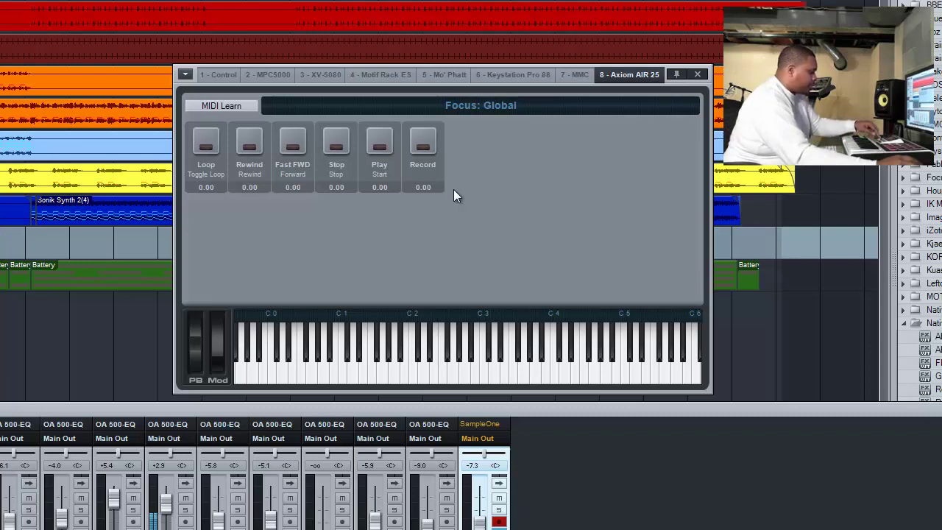
{"action": "key", "text": "space"}
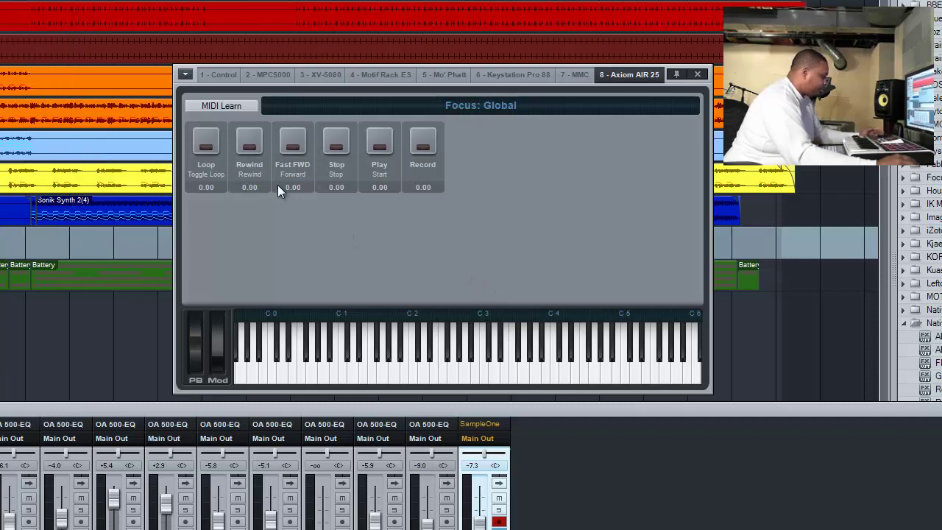
{"action": "left_click", "coordinate": [240, 105]}
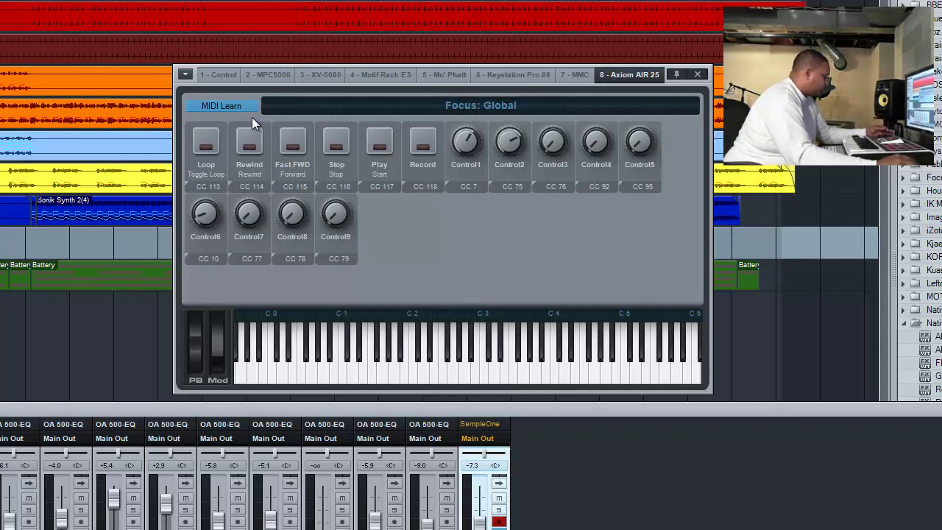
- Change Control1 from a knob to a fader and set it to transmit its value
{"action": "right_click", "coordinate": [467, 175]}
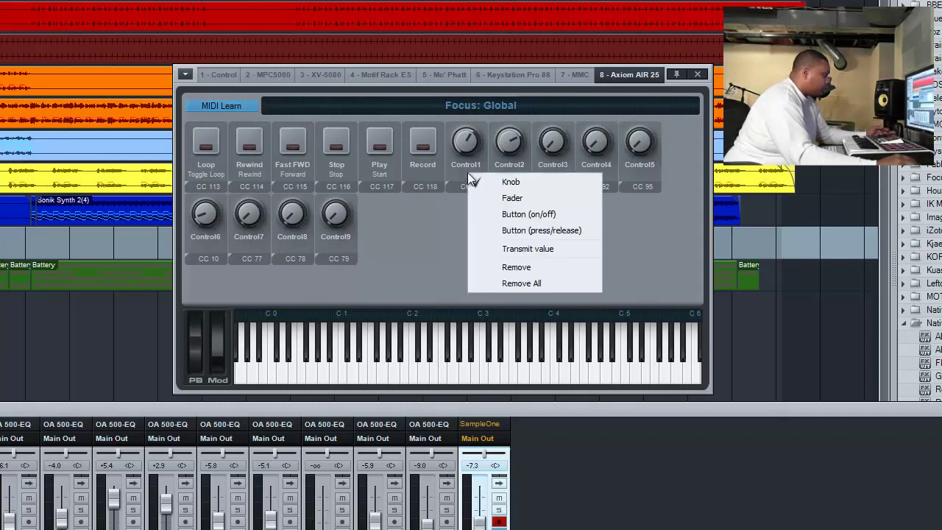
{"action": "left_click", "coordinate": [500, 196]}
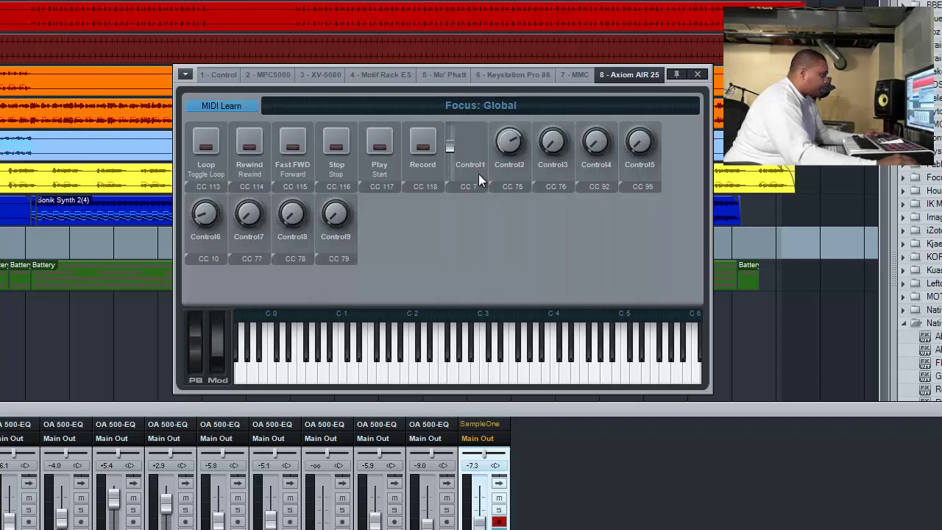
{"action": "right_click", "coordinate": [478, 174]}
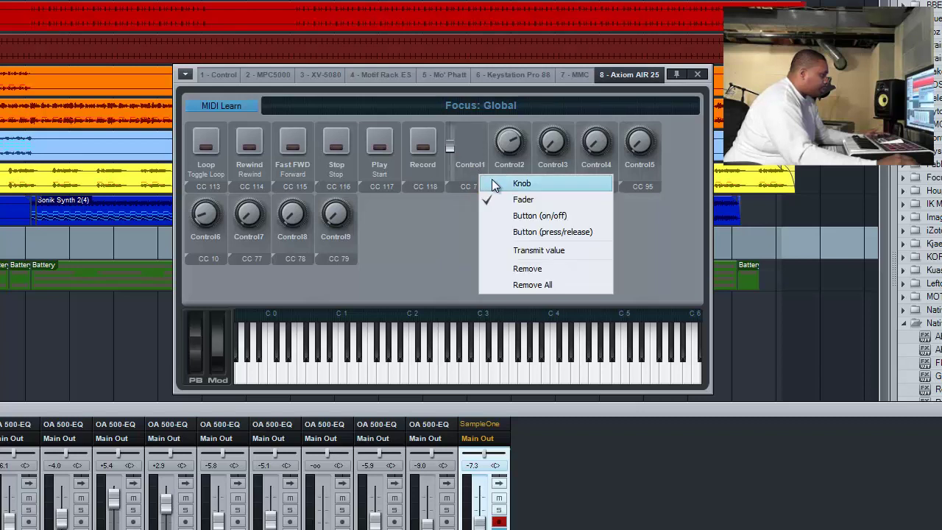
{"action": "left_click", "coordinate": [499, 250]}
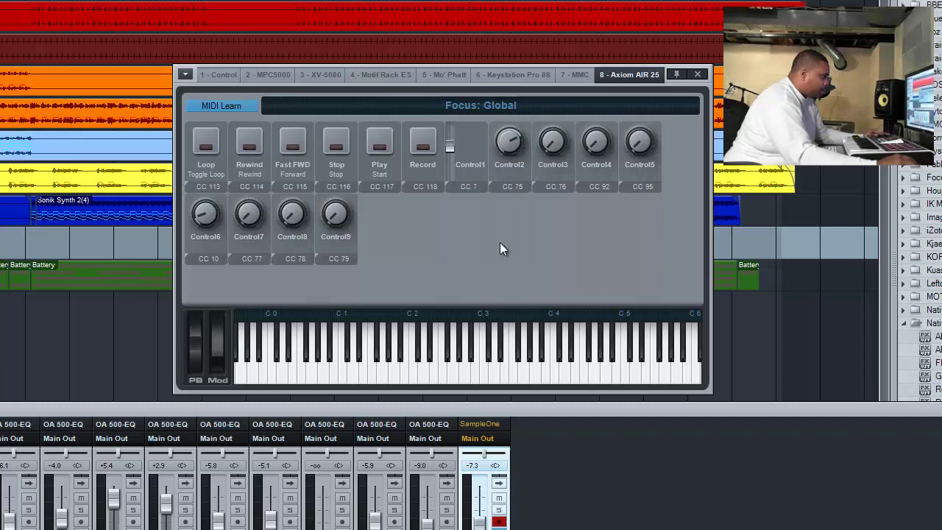
- Set knobs Control2 through Control5 to transmit their values
{"action": "right_click", "coordinate": [509, 172]}
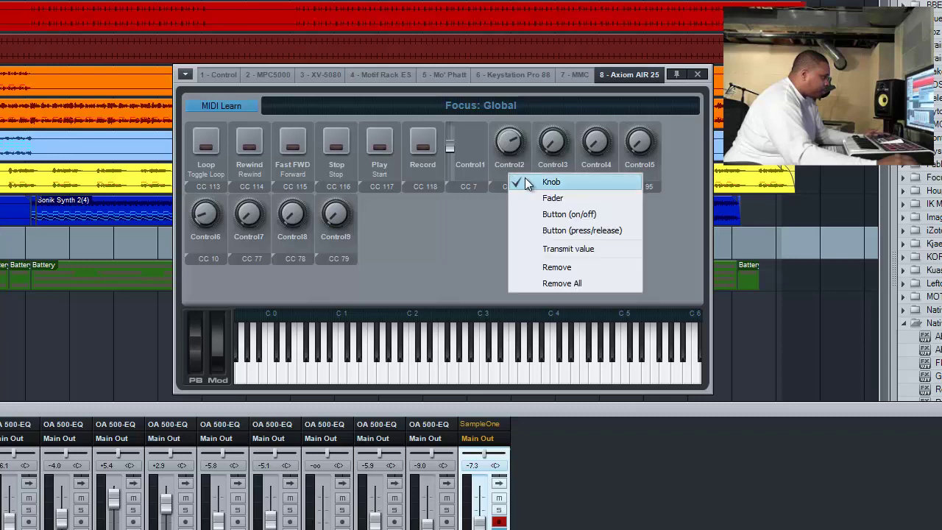
{"action": "left_click", "coordinate": [535, 248]}
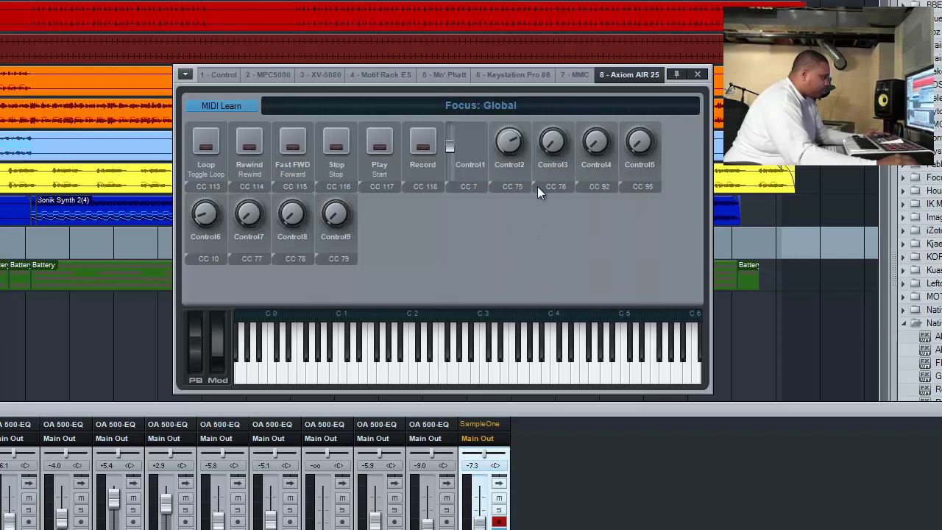
{"action": "right_click", "coordinate": [545, 170]}
{"action": "left_click", "coordinate": [572, 247]}
{"action": "right_click", "coordinate": [588, 180]}
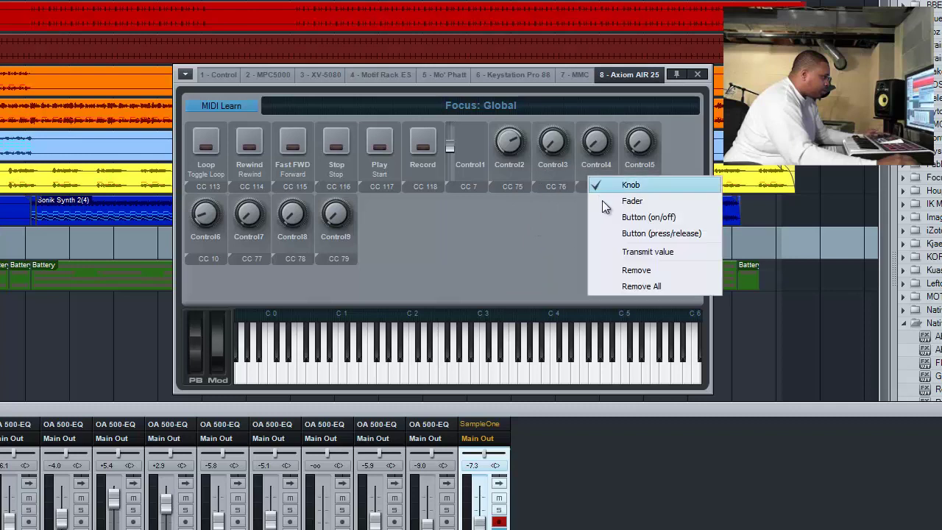
{"action": "left_click", "coordinate": [624, 255]}
{"action": "right_click", "coordinate": [635, 171]}
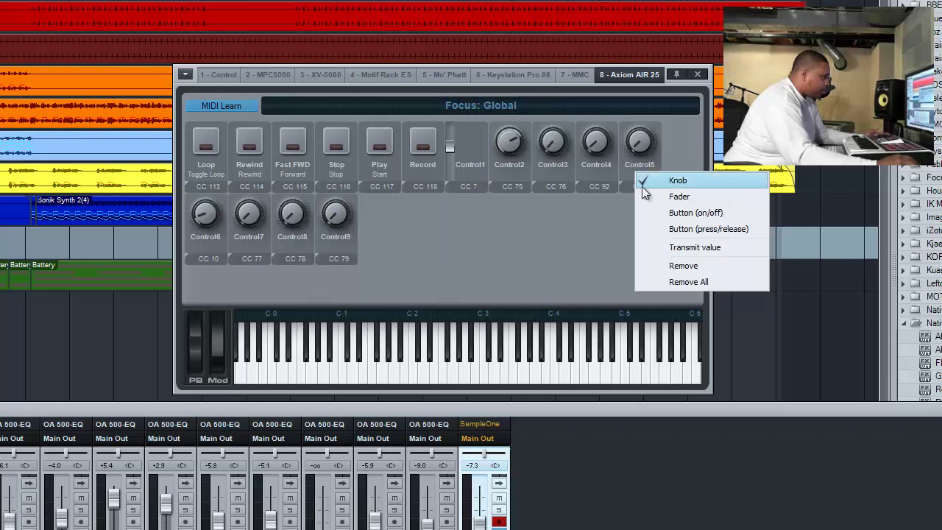
{"action": "left_click", "coordinate": [664, 245]}
- Set knobs Control6 through Control9 to transmit their values
{"action": "right_click", "coordinate": [202, 249]}
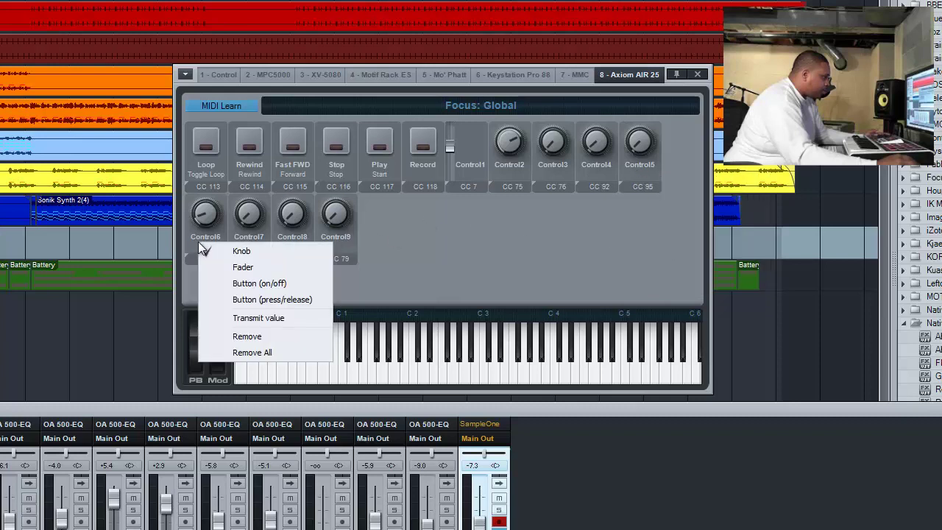
{"action": "left_click", "coordinate": [221, 318]}
{"action": "right_click", "coordinate": [249, 239]}
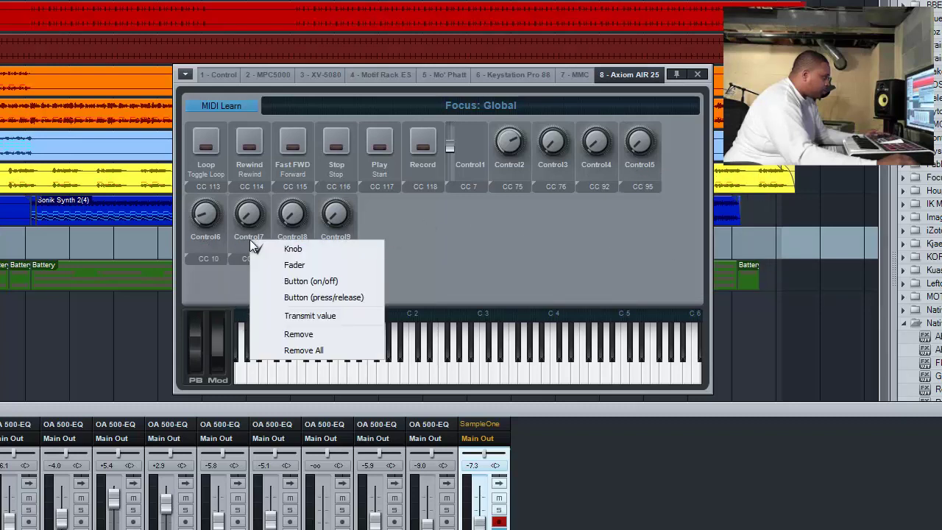
{"action": "left_click", "coordinate": [265, 314]}
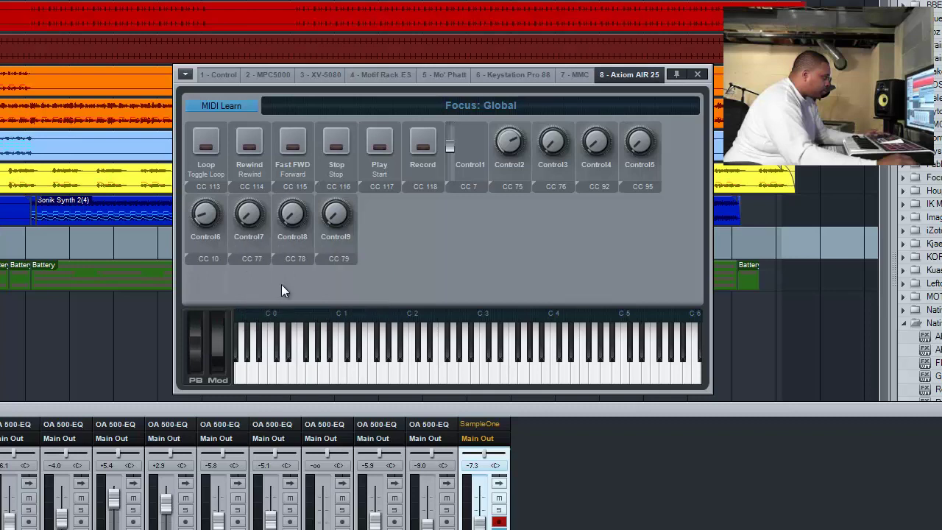
{"action": "right_click", "coordinate": [291, 234]}
{"action": "left_click", "coordinate": [326, 310]}
{"action": "right_click", "coordinate": [332, 241]}
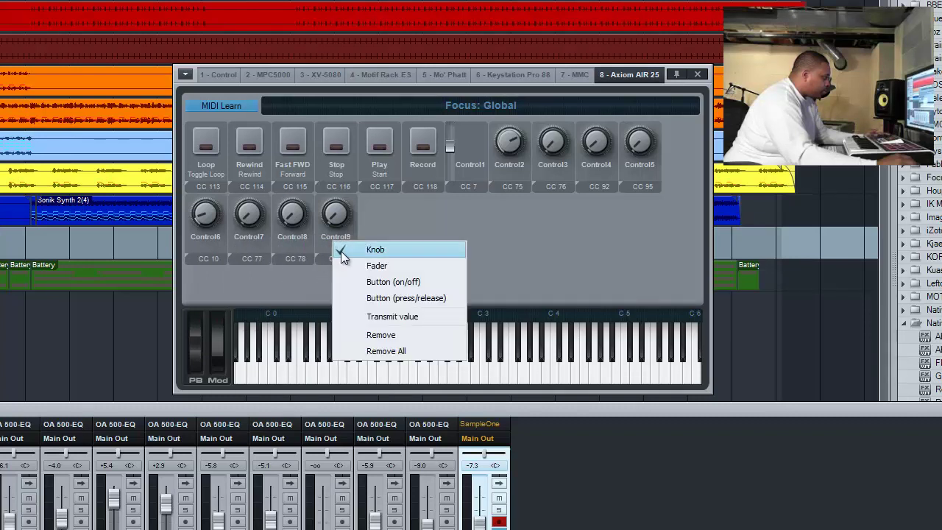
{"action": "left_click", "coordinate": [368, 316]}
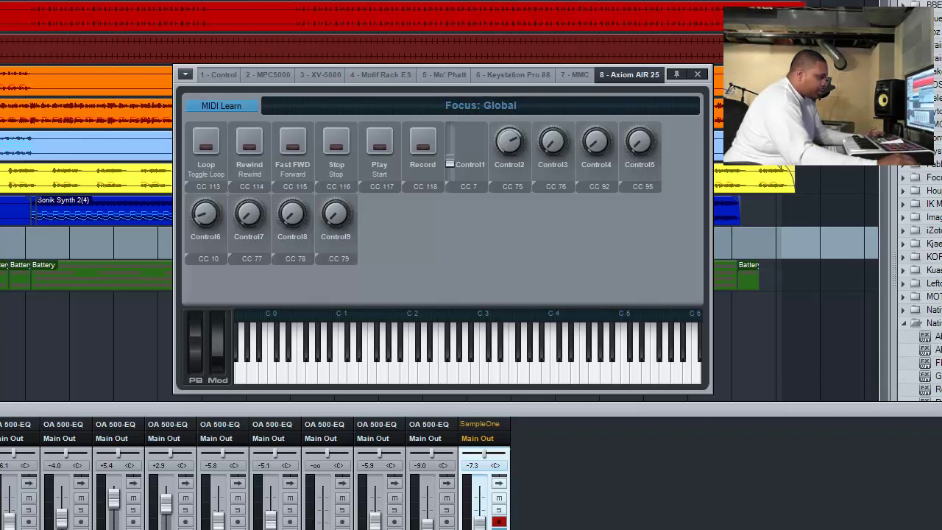
- Assign the Main Out volume to the Control1 fader on CC 7, then play the song to test it
{"action": "right_click", "coordinate": [831, 489]}
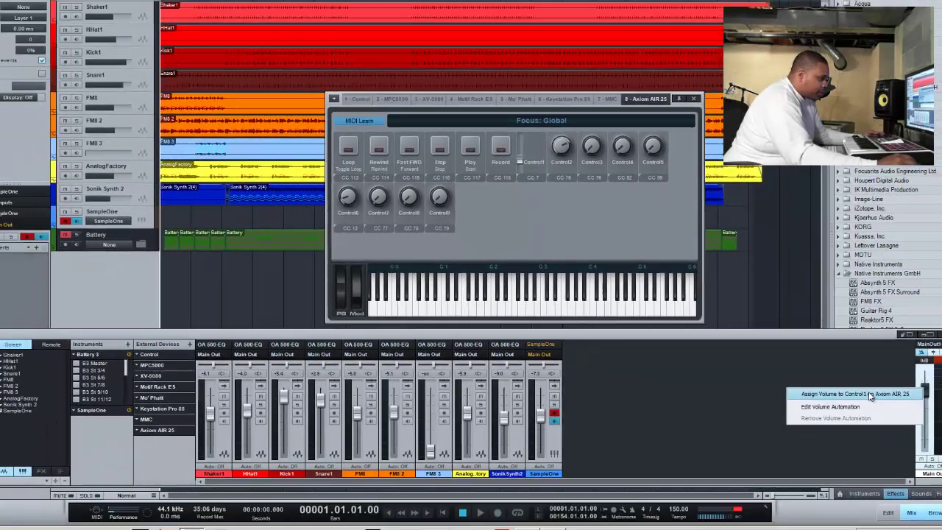
{"action": "left_click", "coordinate": [894, 494]}
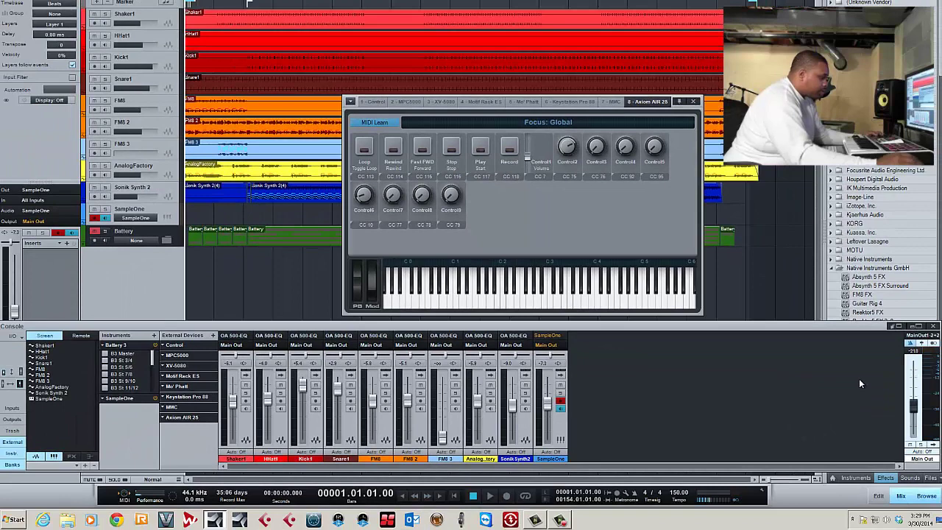
{"action": "key", "text": "space"}
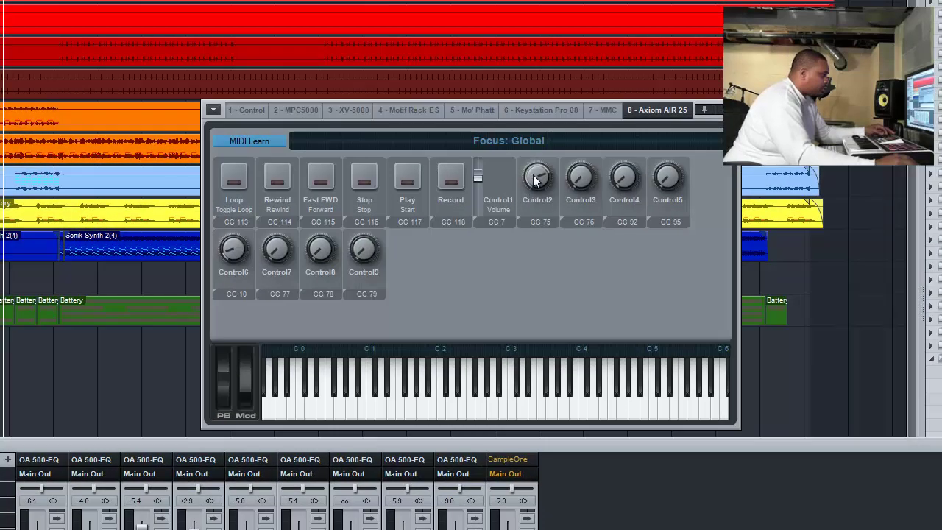
{"action": "left_click", "coordinate": [267, 143]}
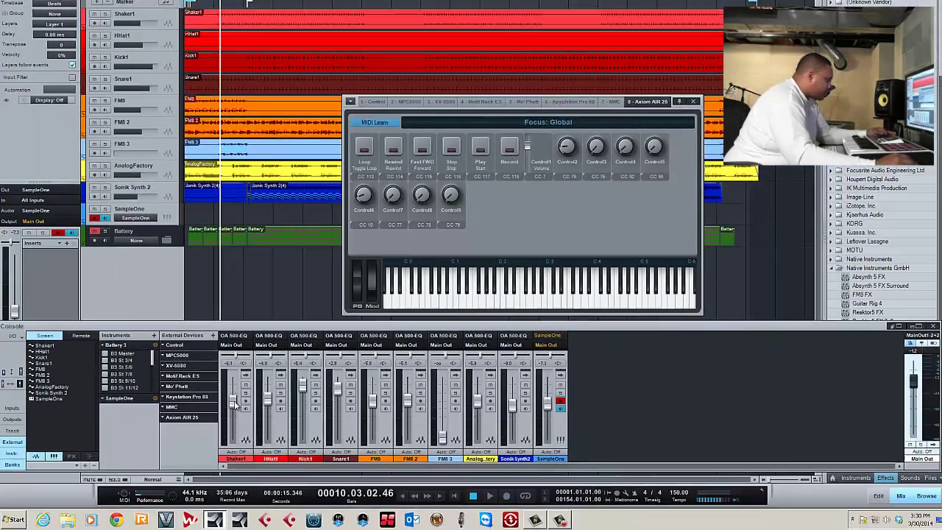
- Assign Shaker1's channel volume to the Control2 knob on CC 75 and start playback
{"action": "right_click", "coordinate": [235, 405]}
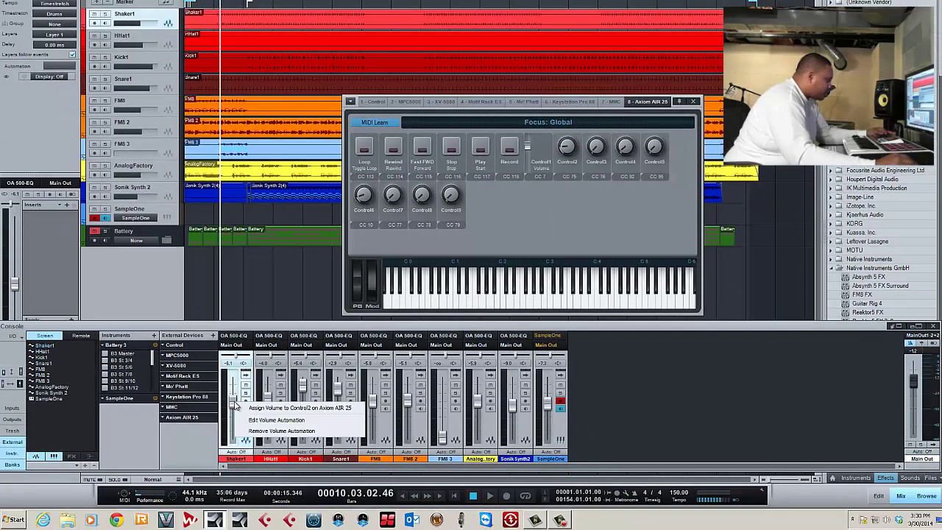
{"action": "left_click", "coordinate": [247, 409]}
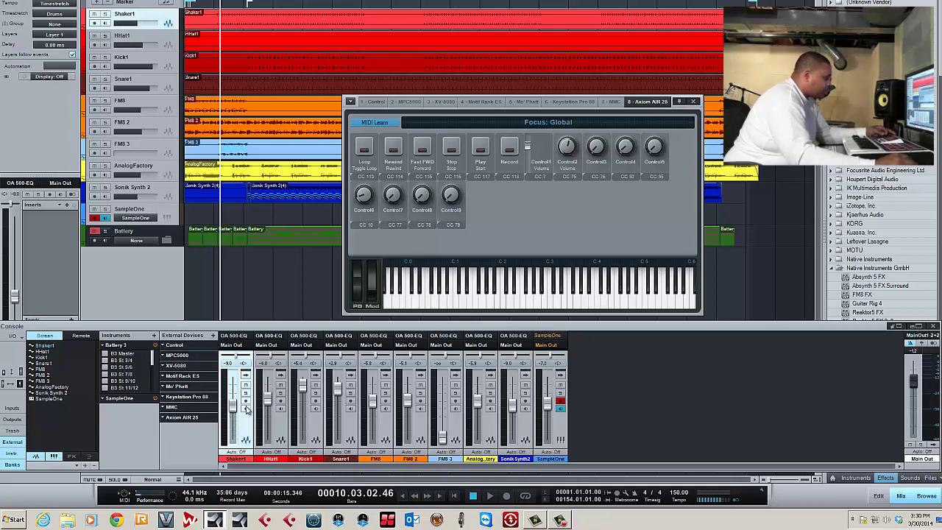
{"action": "key", "text": "space"}
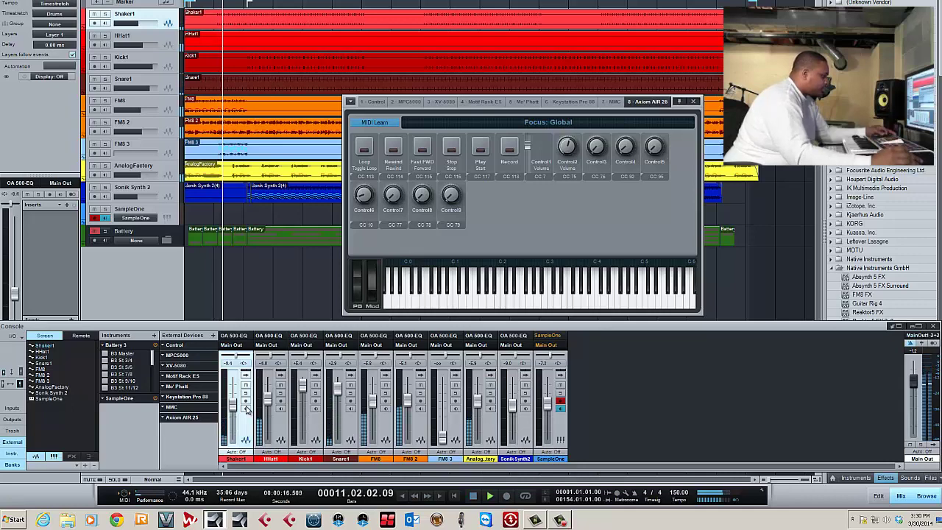